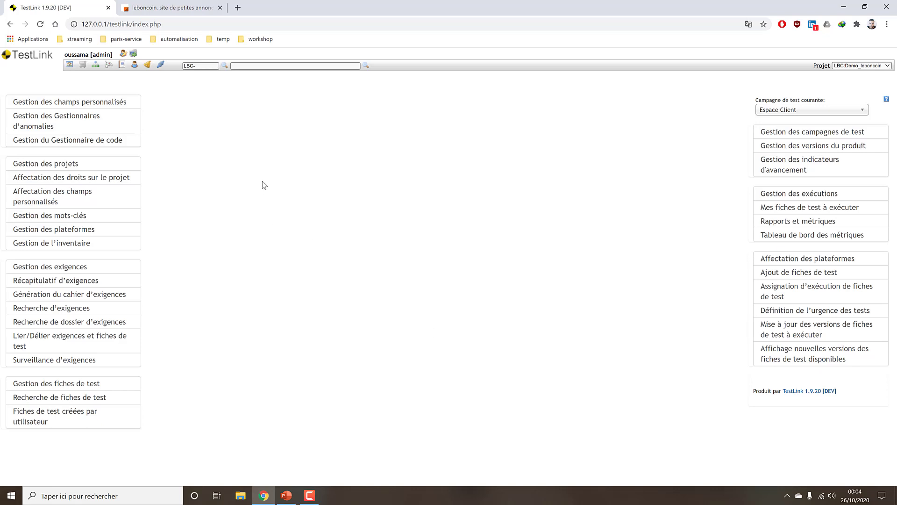
Go via Home and the project role page back to the user list, focusing the username search.
click(135, 65)
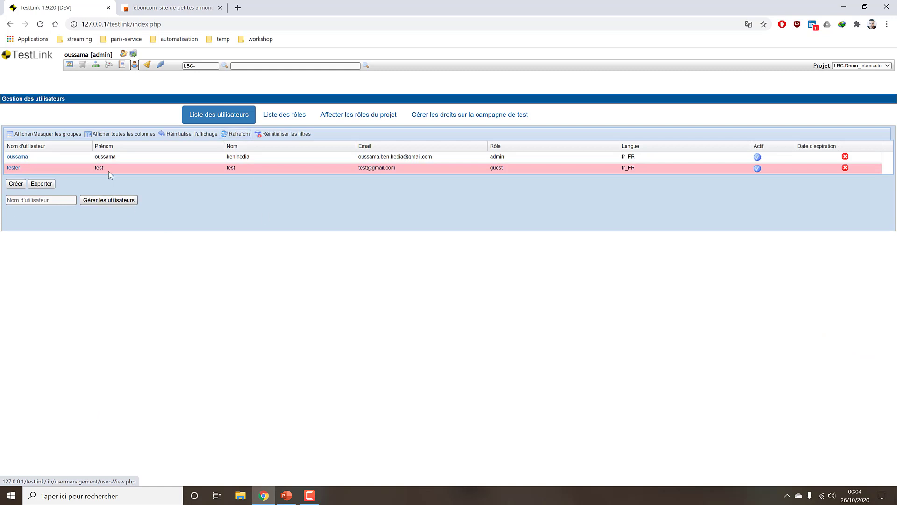
click(70, 65)
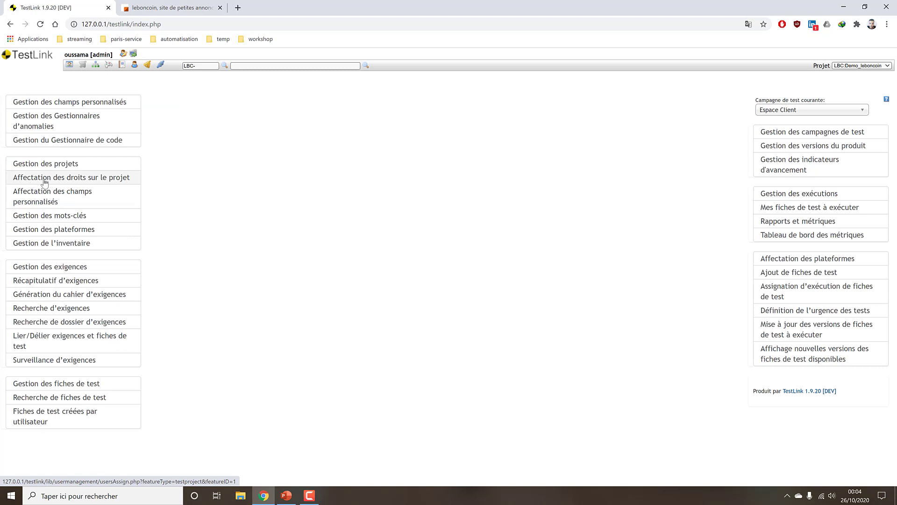
click(72, 180)
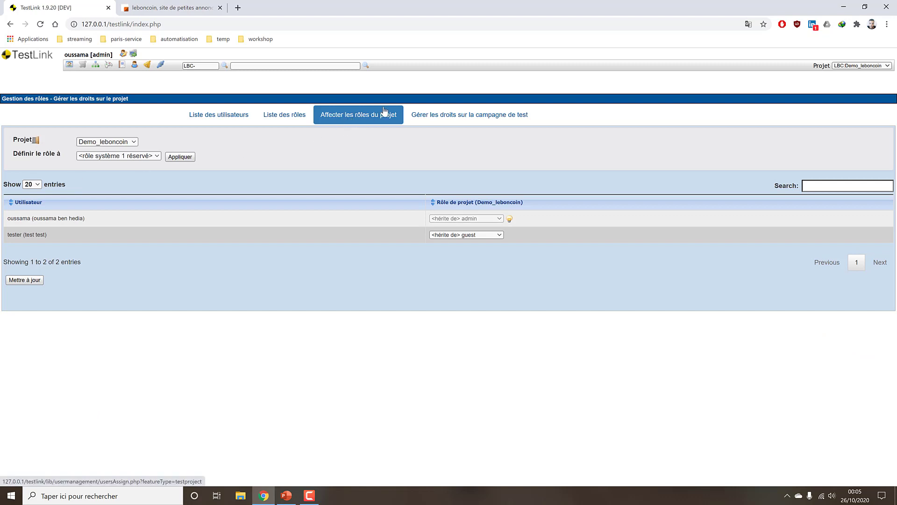
click(204, 116)
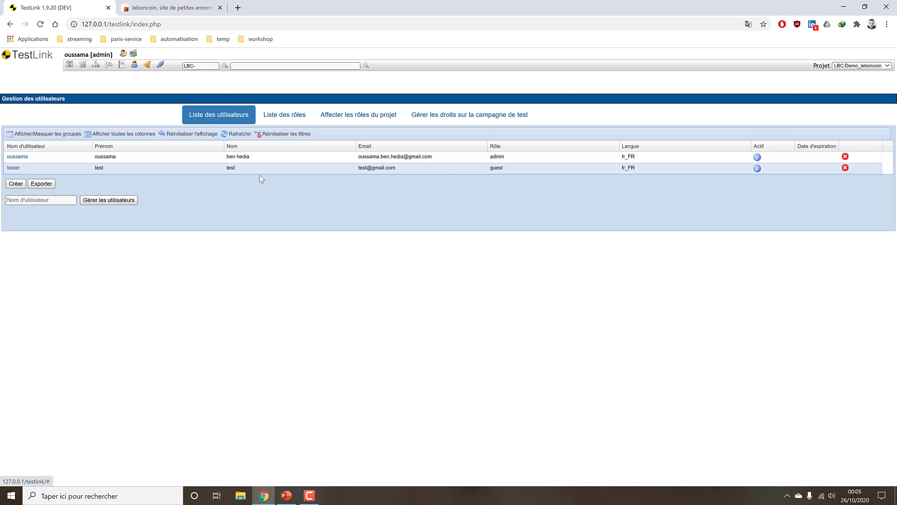
click(42, 202)
Search usernames for 'tes', then start a new user form and look over its fields and roles.
text(tes)
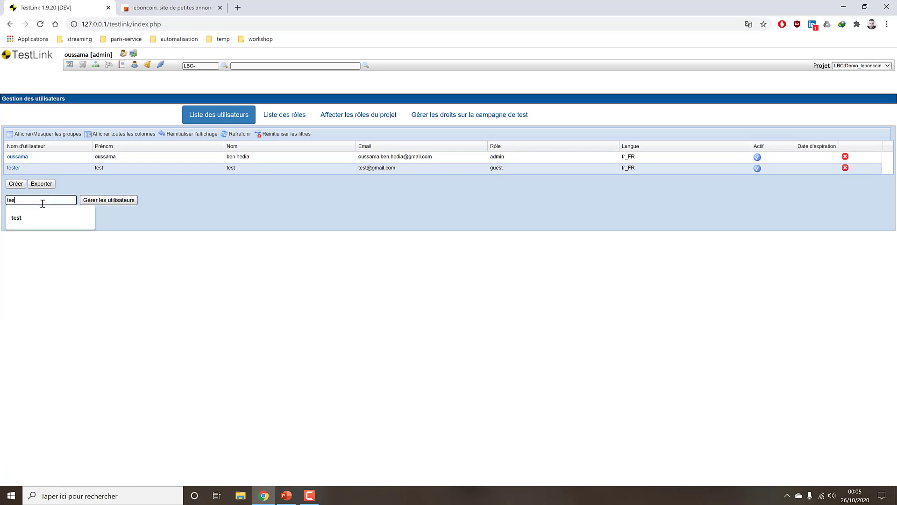
click(38, 212)
click(86, 201)
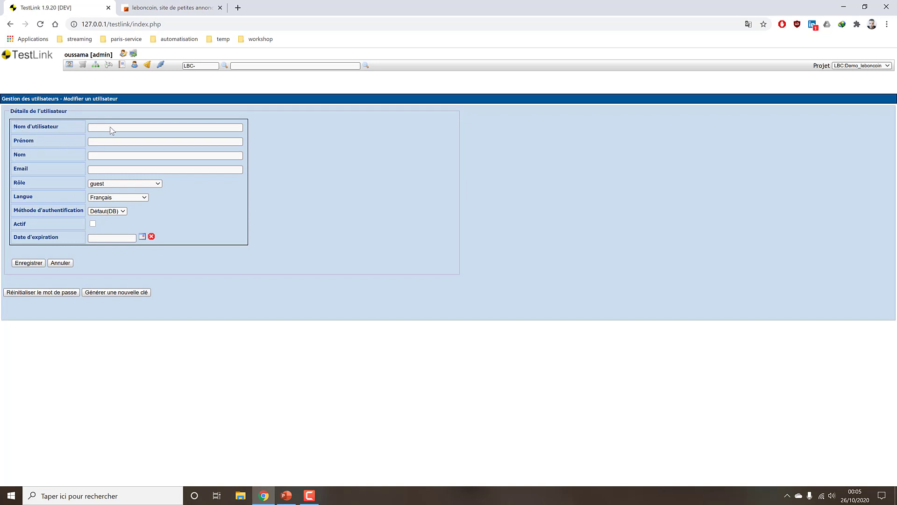
click(152, 184)
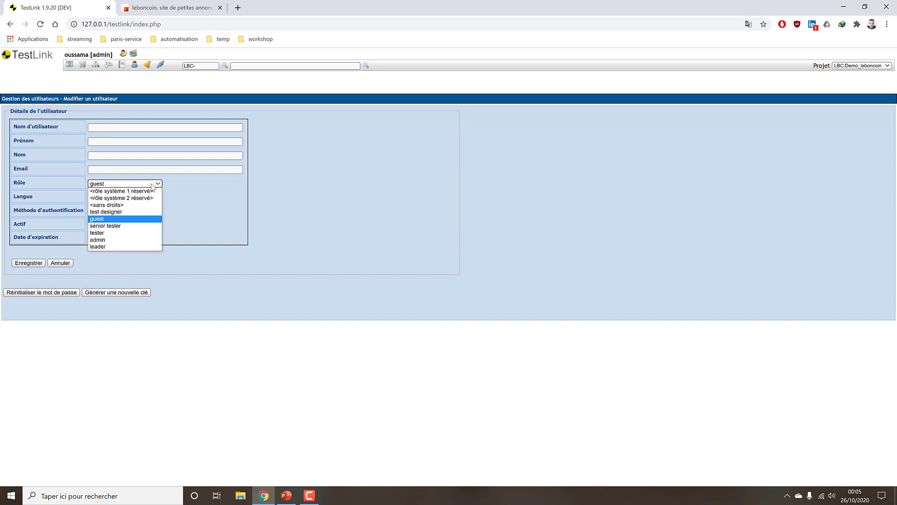
click(136, 136)
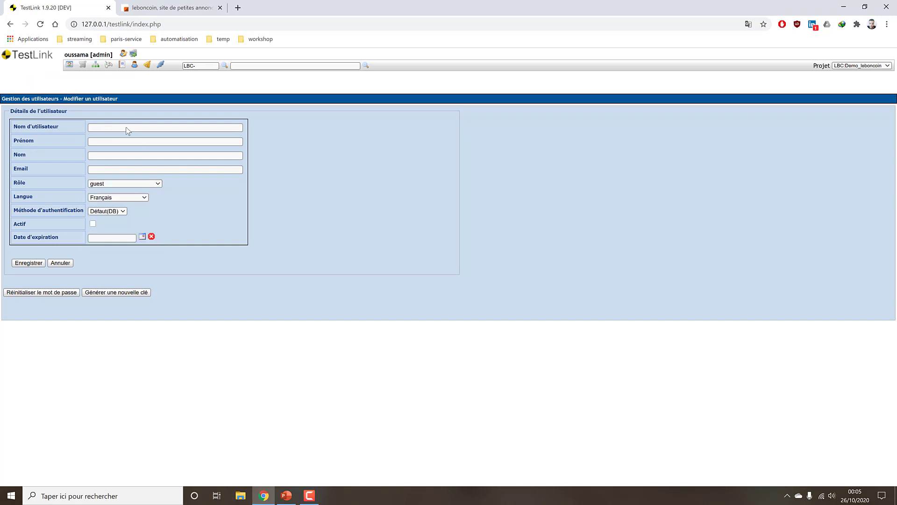
click(141, 170)
click(137, 155)
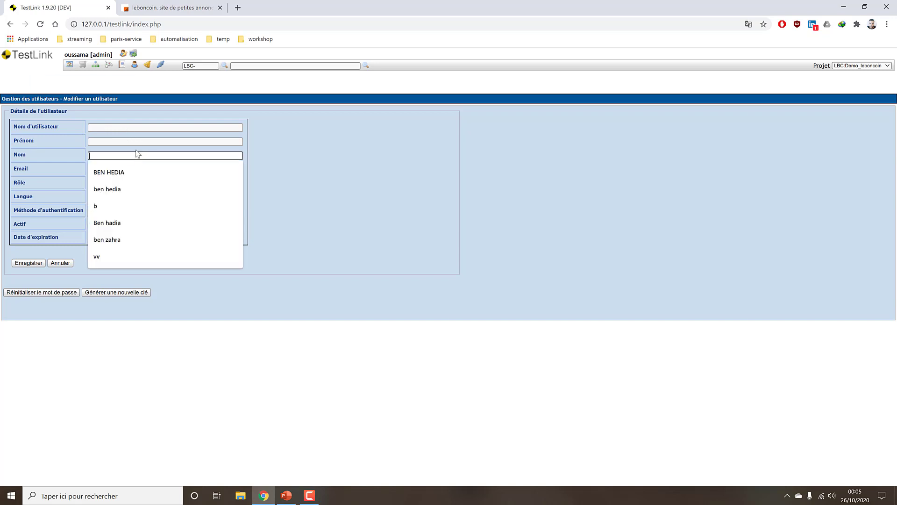
click(133, 141)
click(129, 128)
click(117, 142)
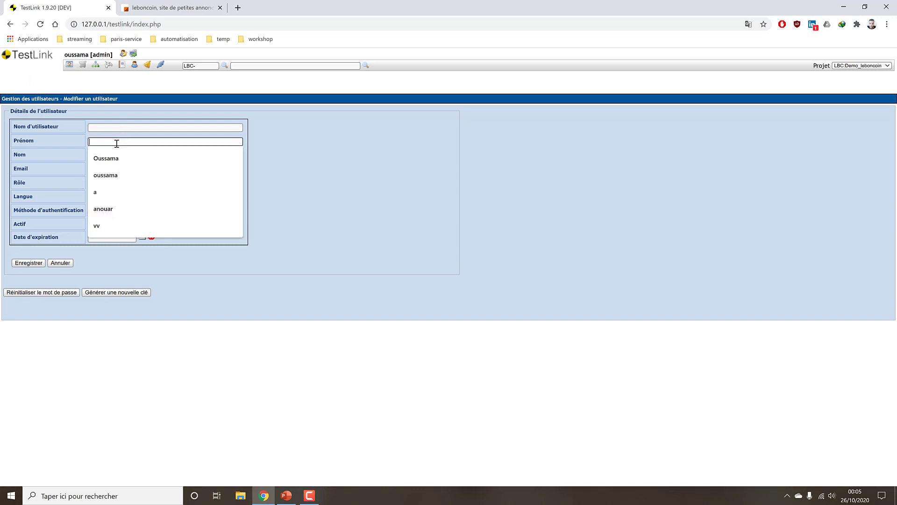
Enter first name 'teteur', last name 'test' and an e-mail, with role tester, Défaut(DB) authentication, active.
text(teteyu)
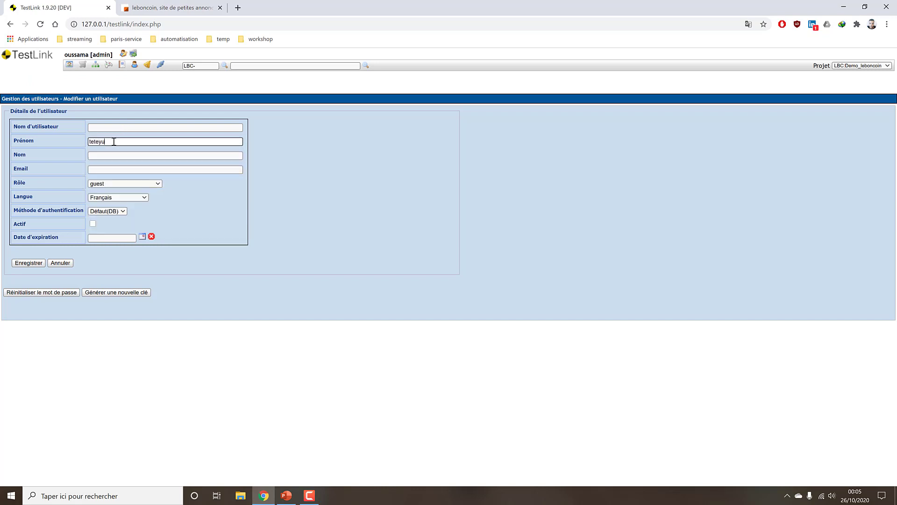
text(r)
key(Tab)
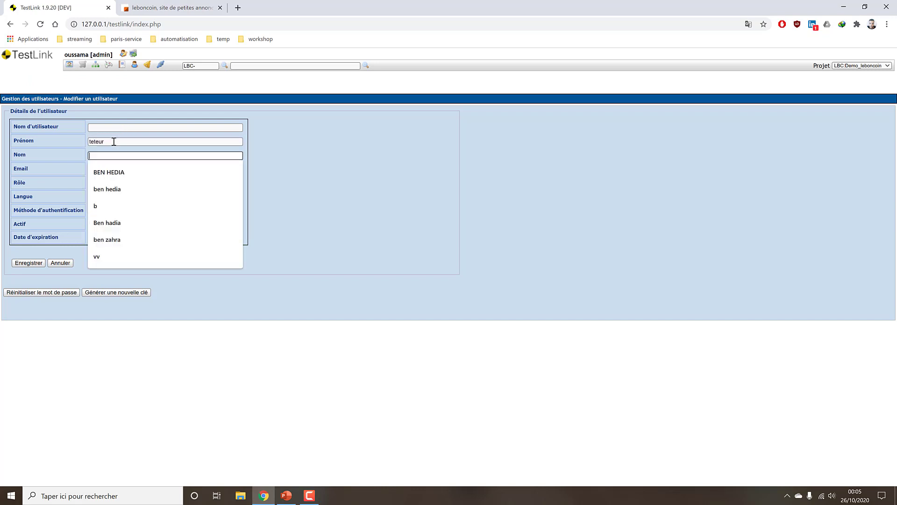
text(test)
key(Tab)
text(test@gmail)
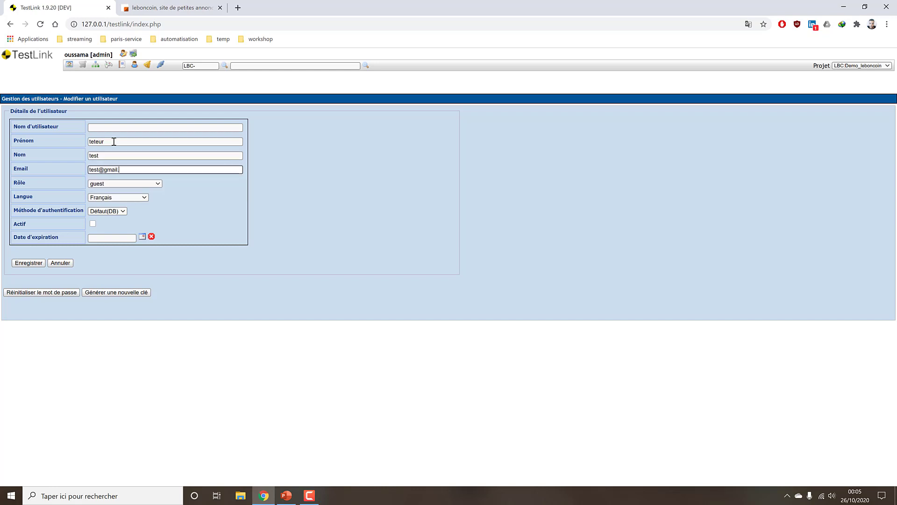
text(.com)
click(149, 183)
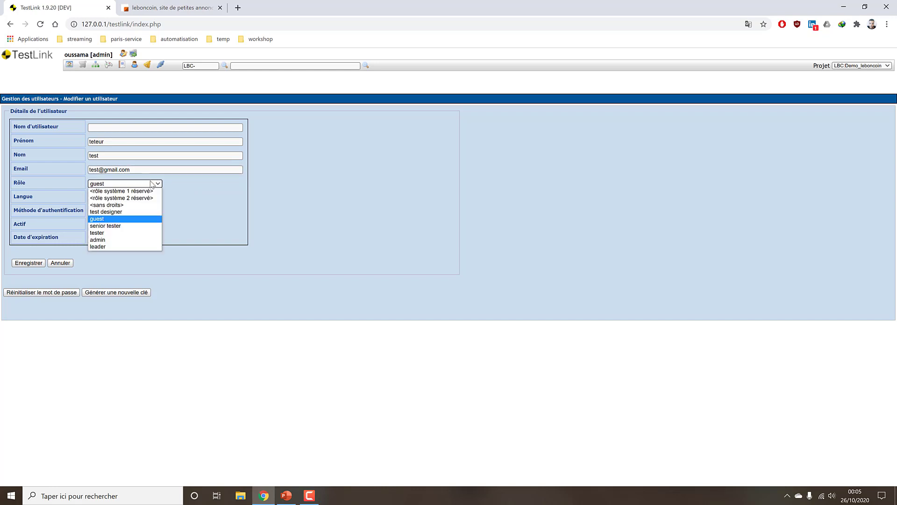
click(141, 235)
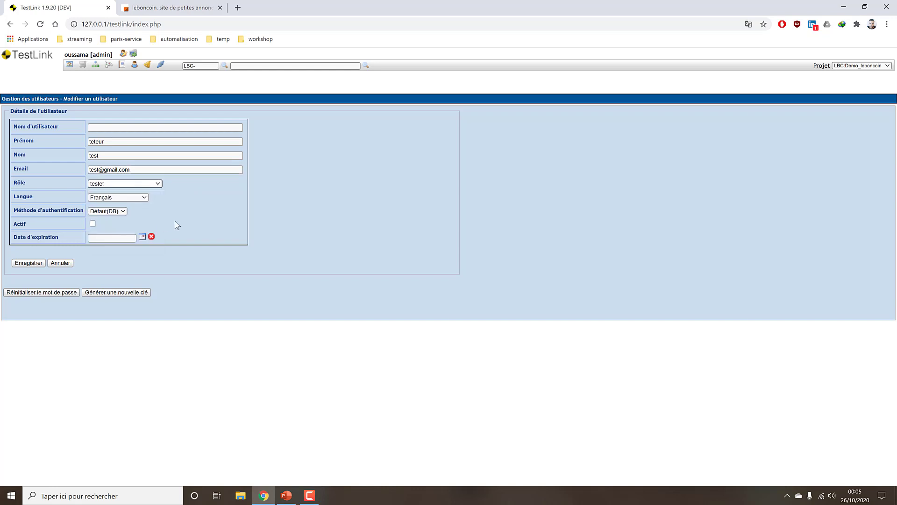
click(121, 210)
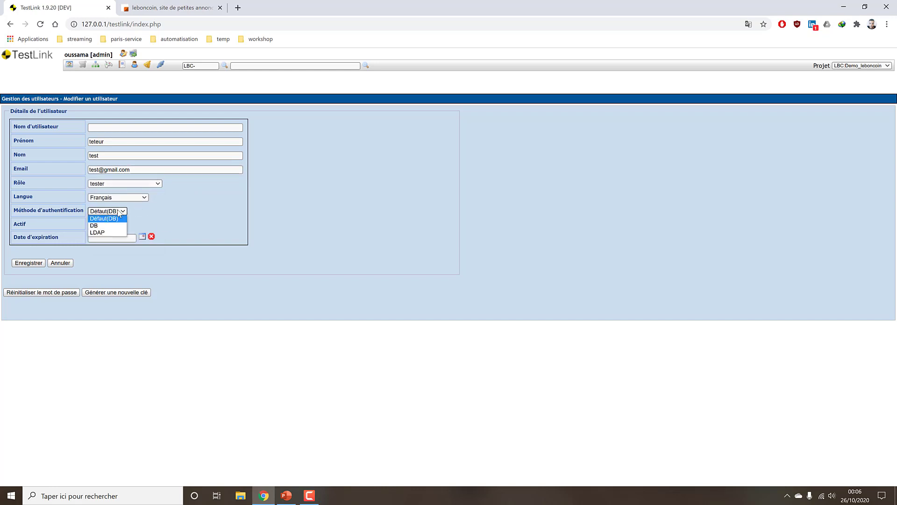
click(101, 219)
click(93, 223)
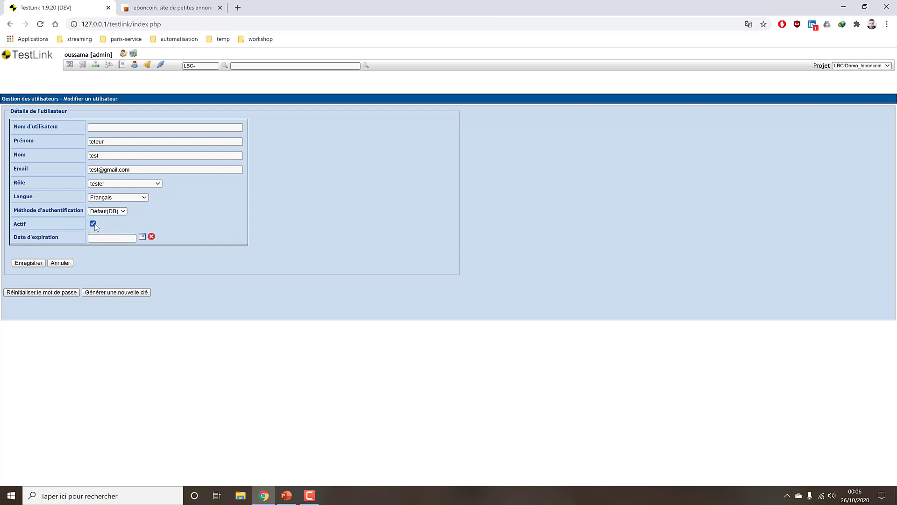
Set the account expiration date to 14/04/2021 in the calendar.
click(143, 237)
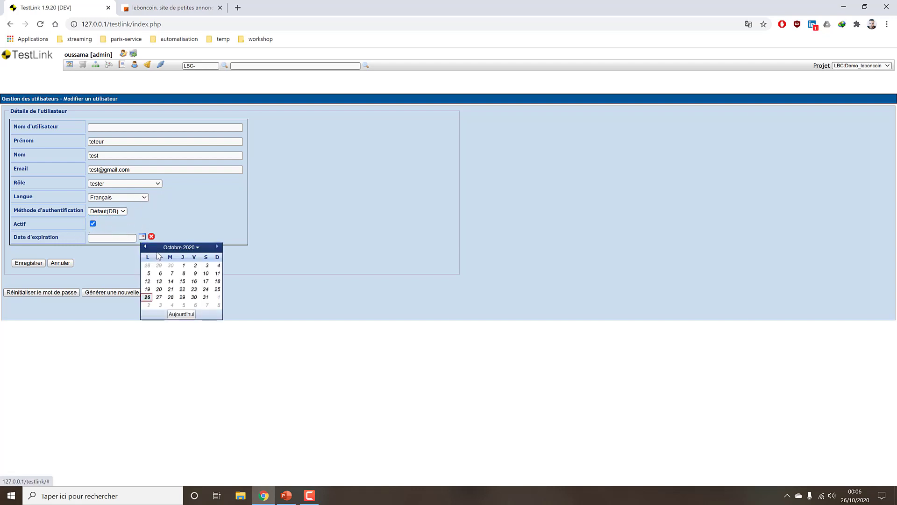
click(198, 248)
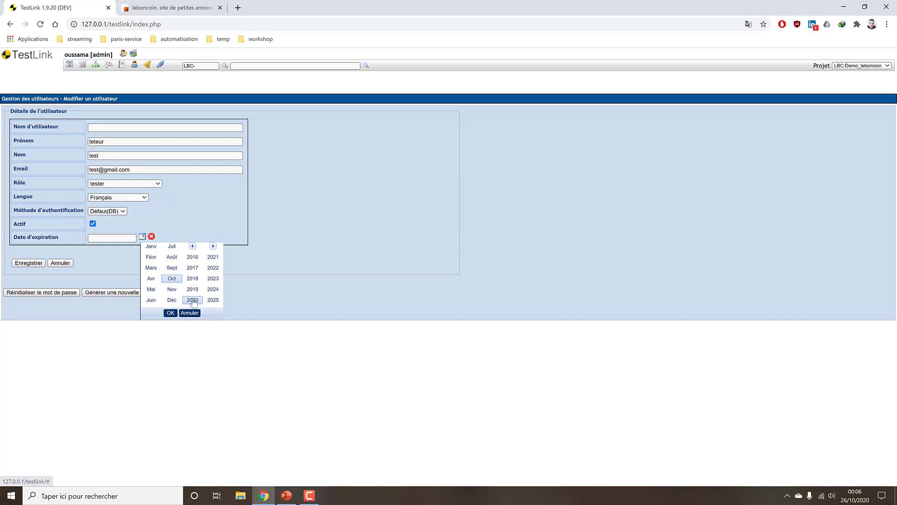
click(171, 313)
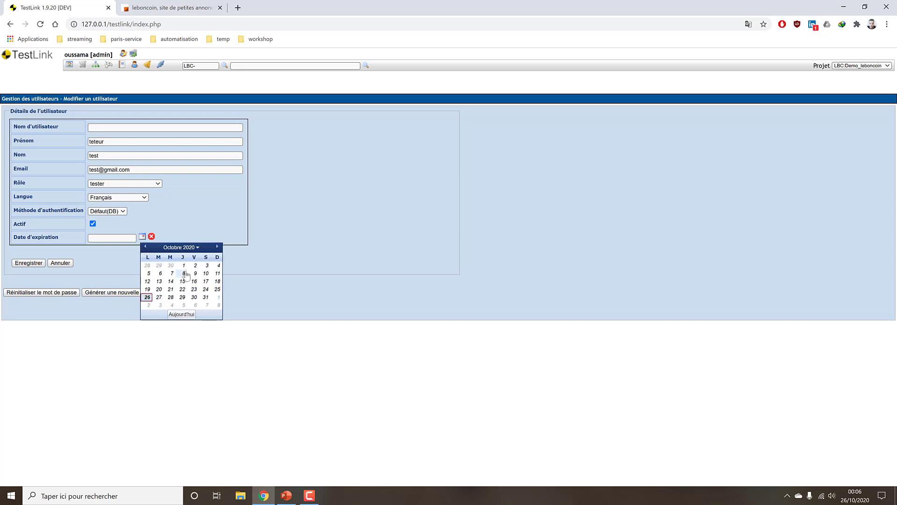
click(216, 247)
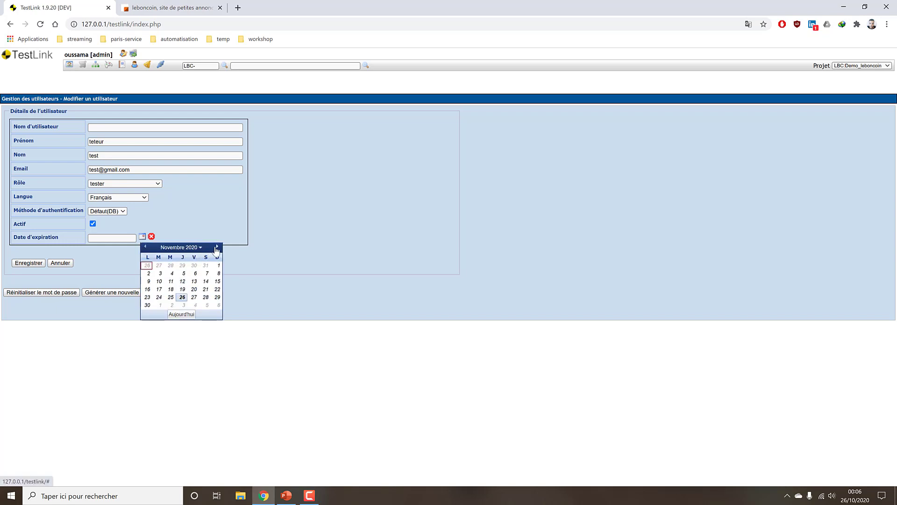
click(216, 247)
click(216, 247)
click(217, 247)
click(217, 247)
click(216, 247)
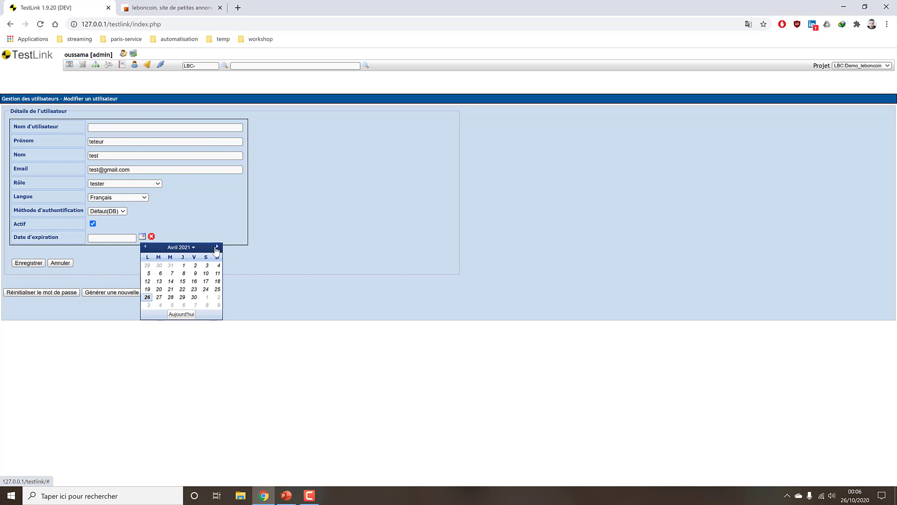
click(171, 281)
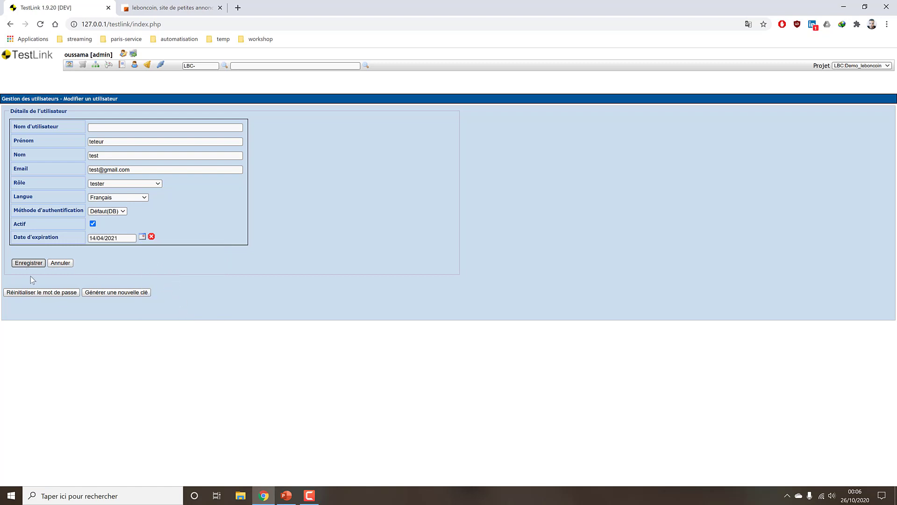
Try saving, acknowledge the missing-username warning, then abandon the form and return to the user list.
click(26, 263)
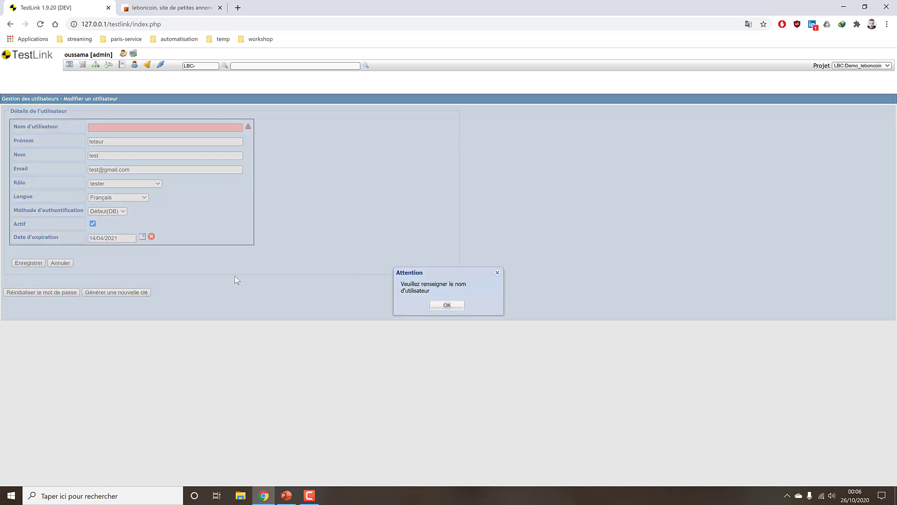
click(441, 306)
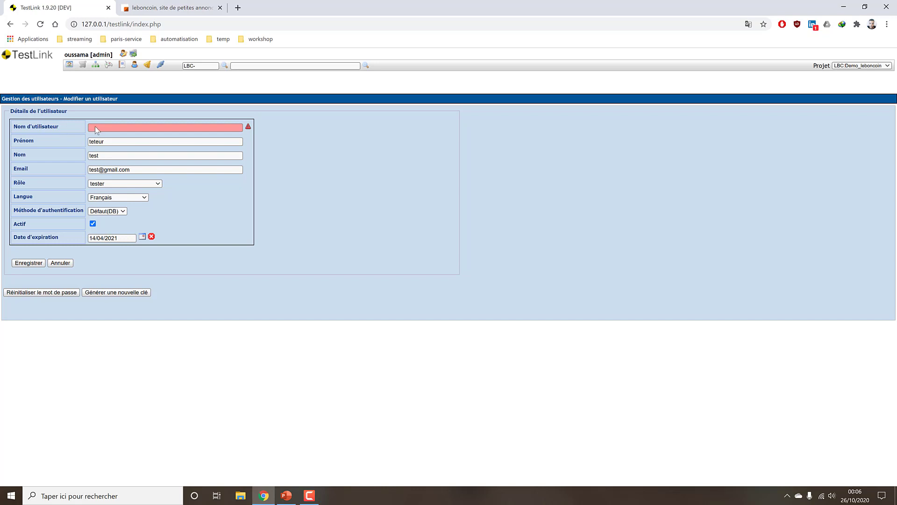
click(106, 142)
click(193, 130)
click(178, 145)
click(111, 125)
click(157, 142)
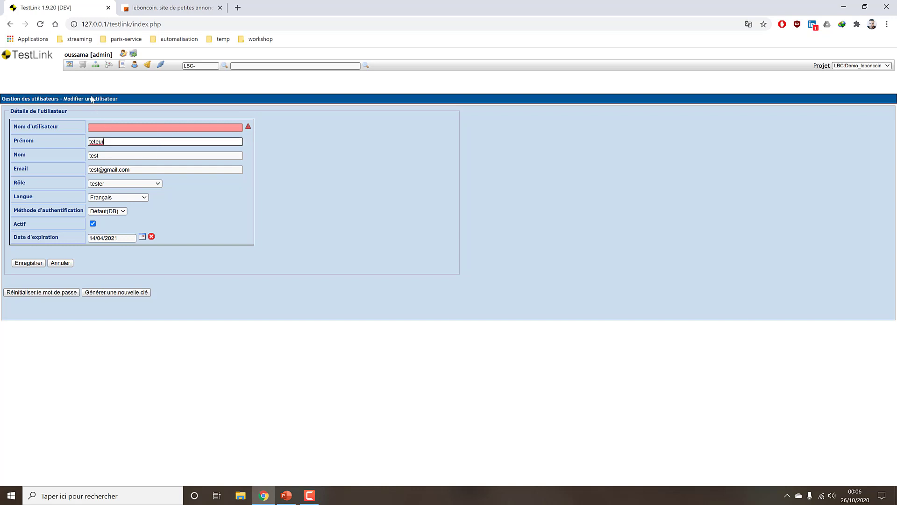
click(134, 65)
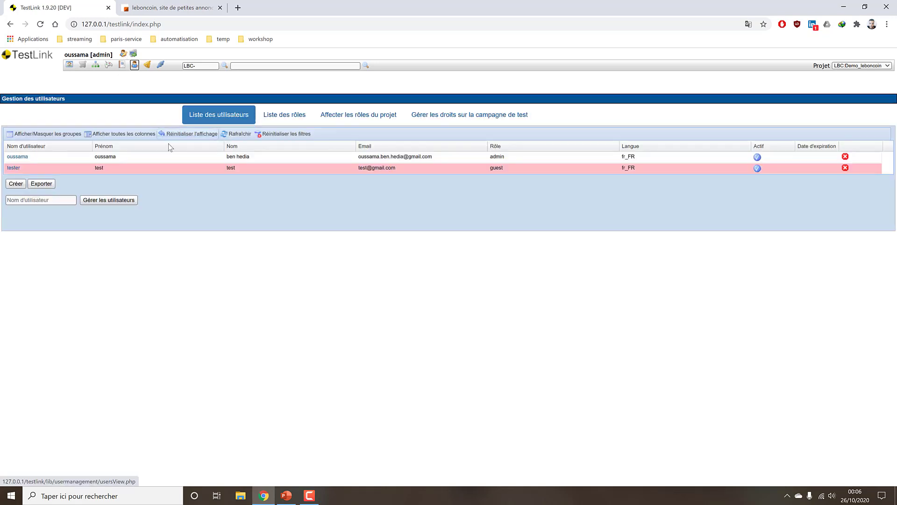
Change the tester user's global role from guest to tester and save.
click(13, 169)
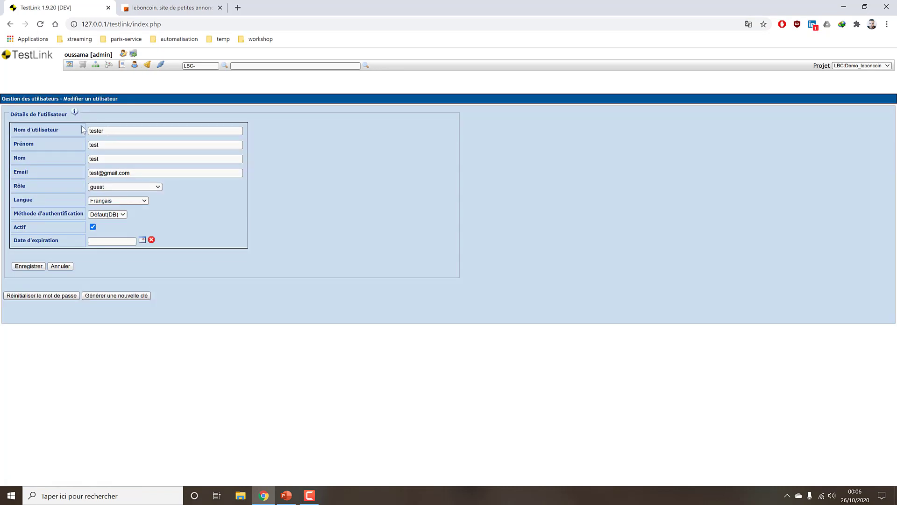
click(110, 145)
double_click(117, 146)
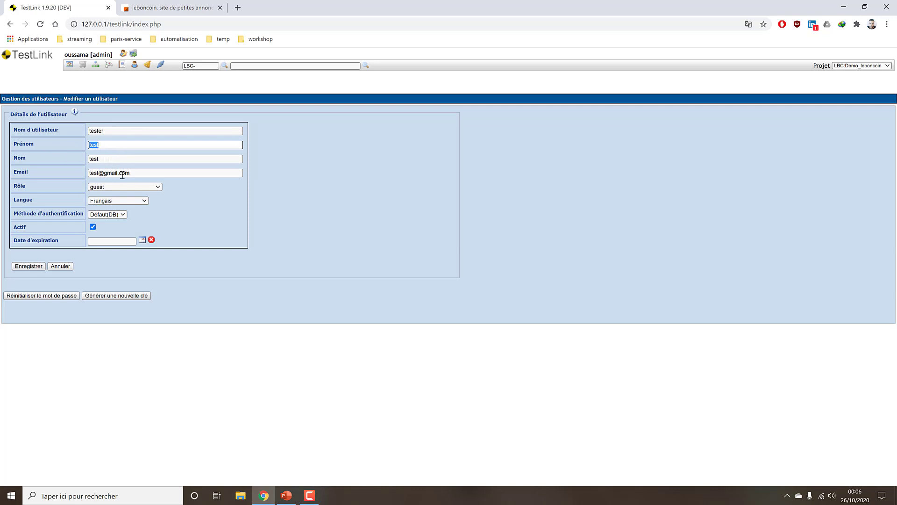
click(136, 187)
click(108, 243)
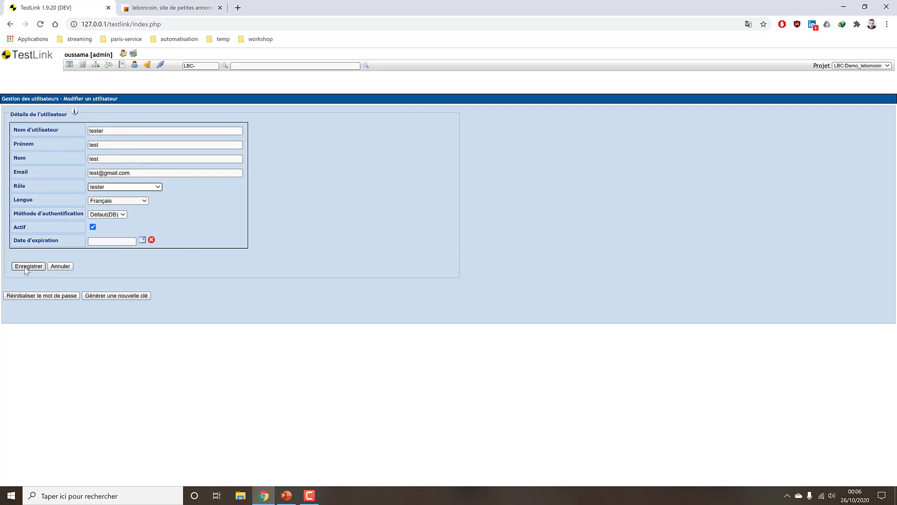
click(124, 186)
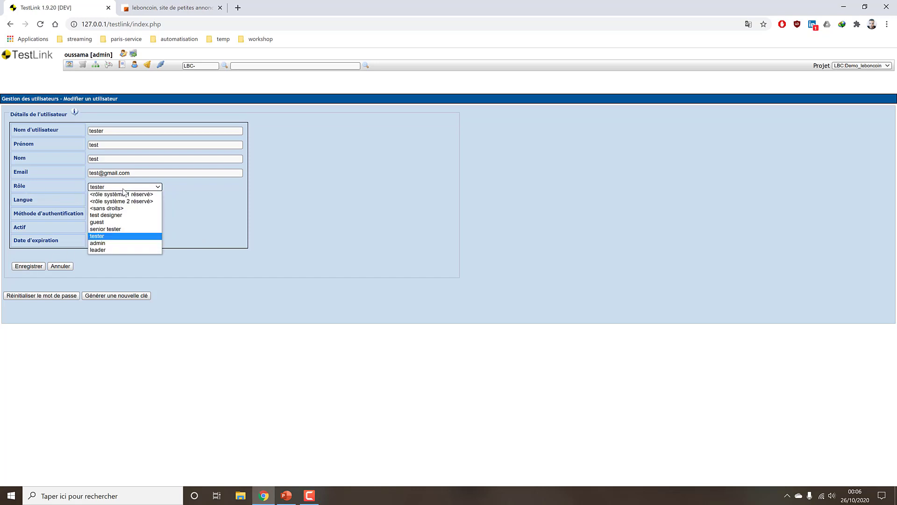
click(183, 217)
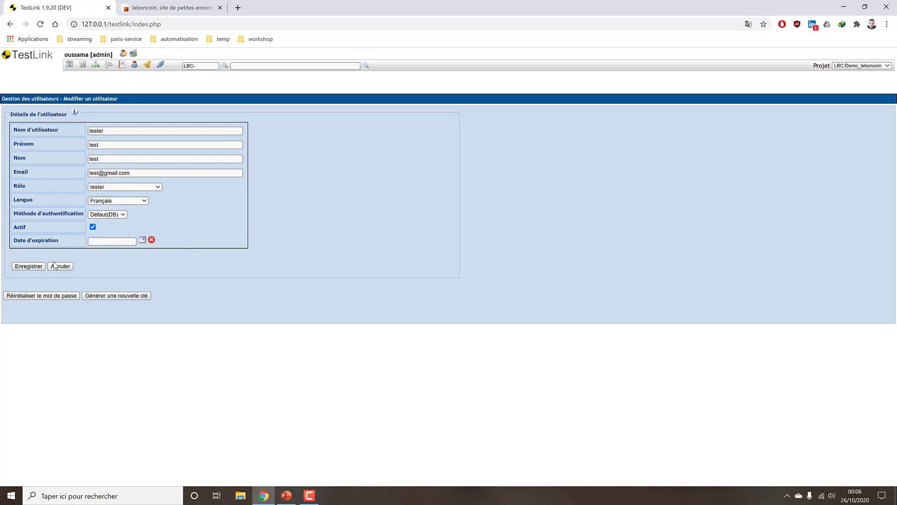
click(24, 266)
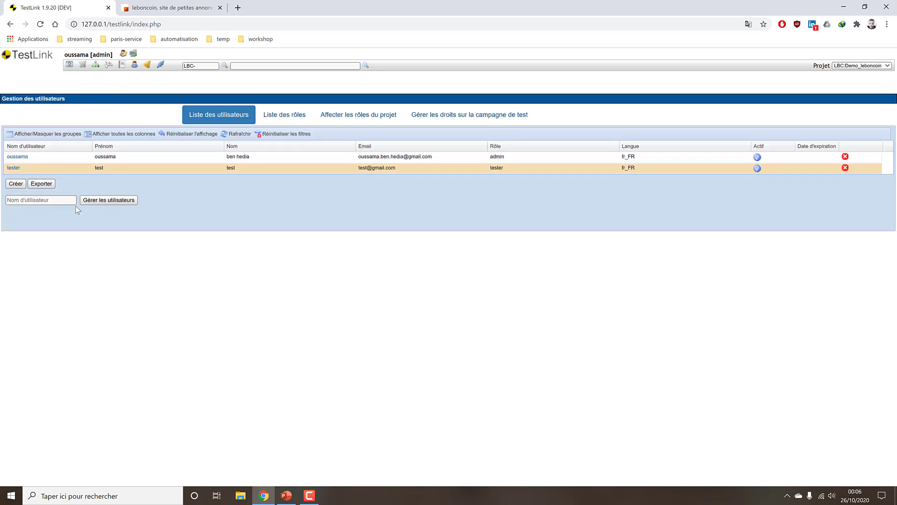
Give the tester user an expiration date of 26/03/2021 and save.
click(13, 167)
click(142, 239)
click(218, 251)
click(217, 250)
click(217, 250)
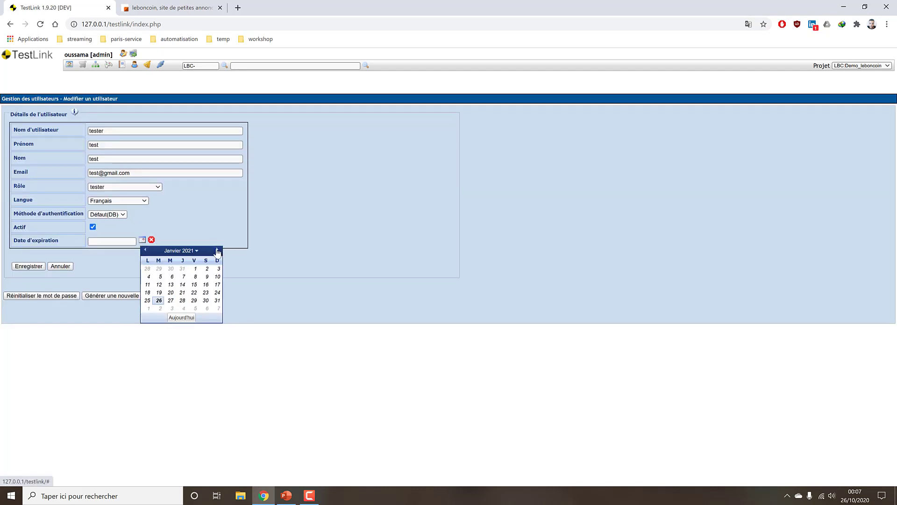
click(217, 249)
click(194, 293)
click(32, 267)
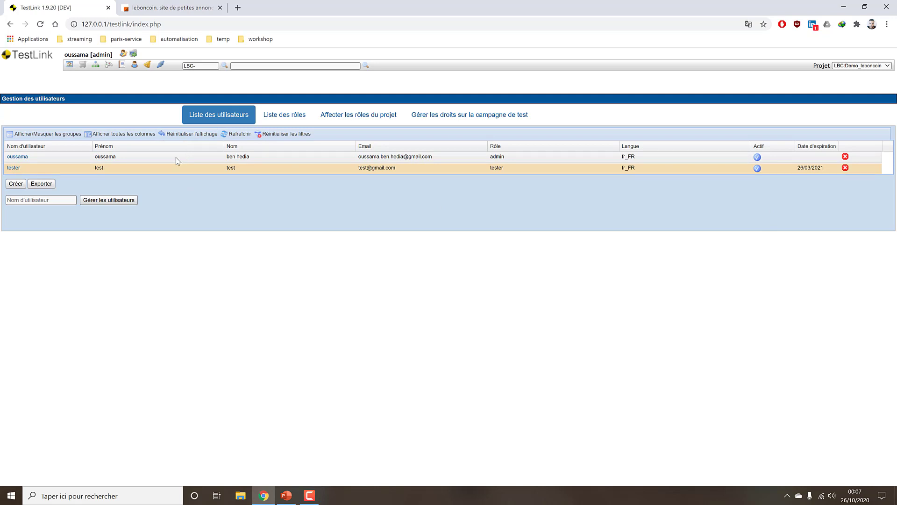
Switch to the 'Liste des rôles' tab to see all existing roles.
click(270, 116)
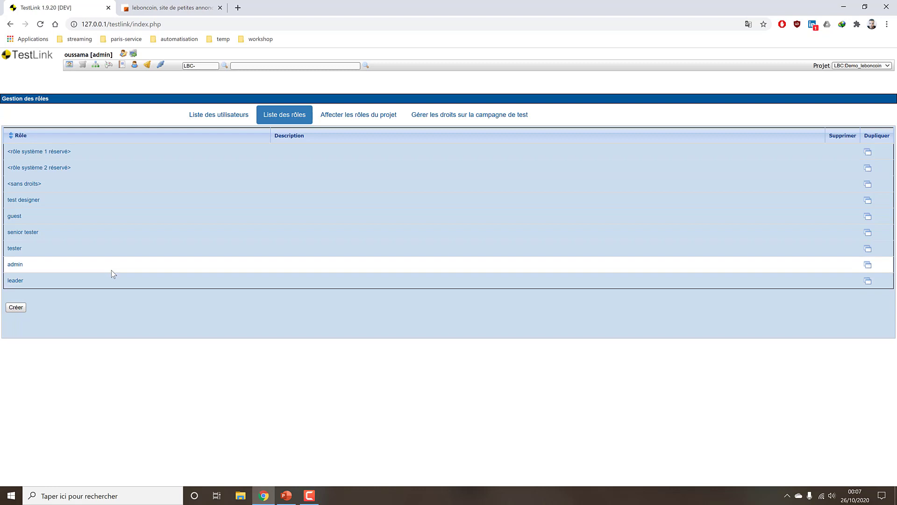
Start a new role named 'Rôle Tester'.
click(16, 307)
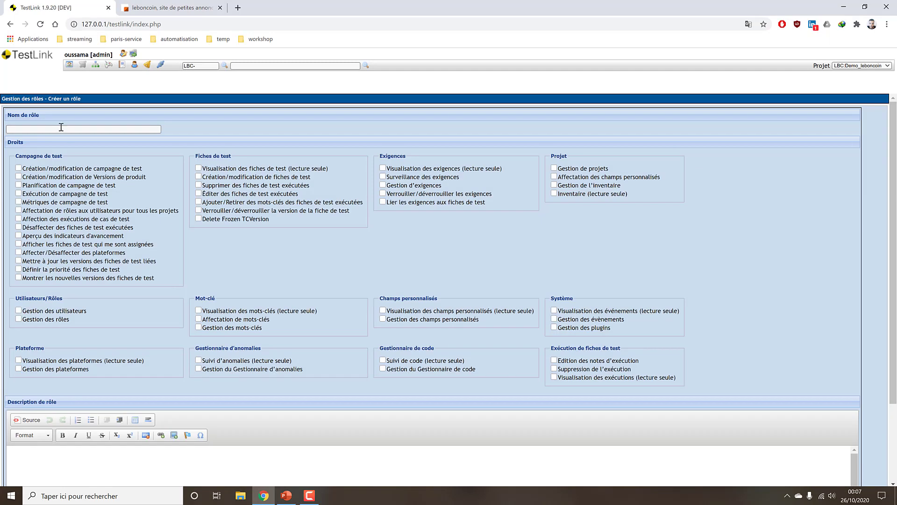
click(61, 128)
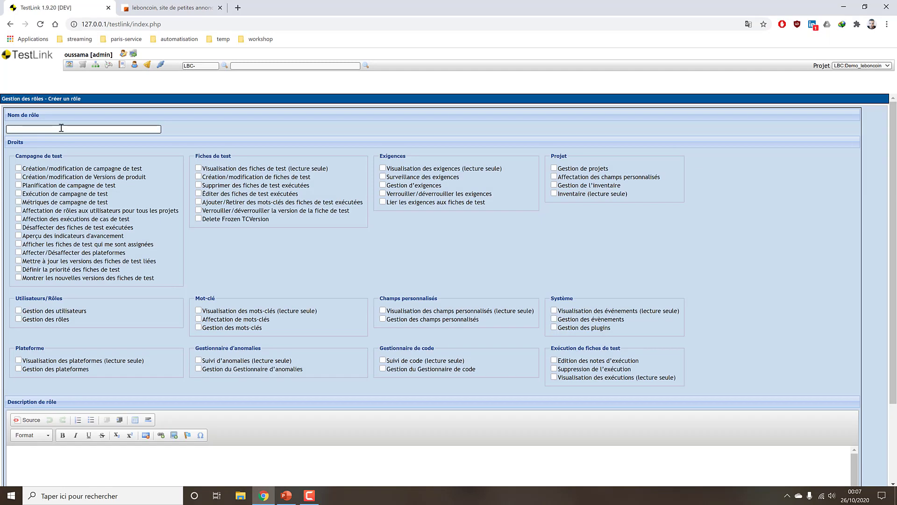
text(role tes)
key(BackSpace)
key(BackSpace)
key(BackSpace)
key(BackSpace)
key(BackSpace)
text(e Tester)
scroll(134, 234, down, 2)
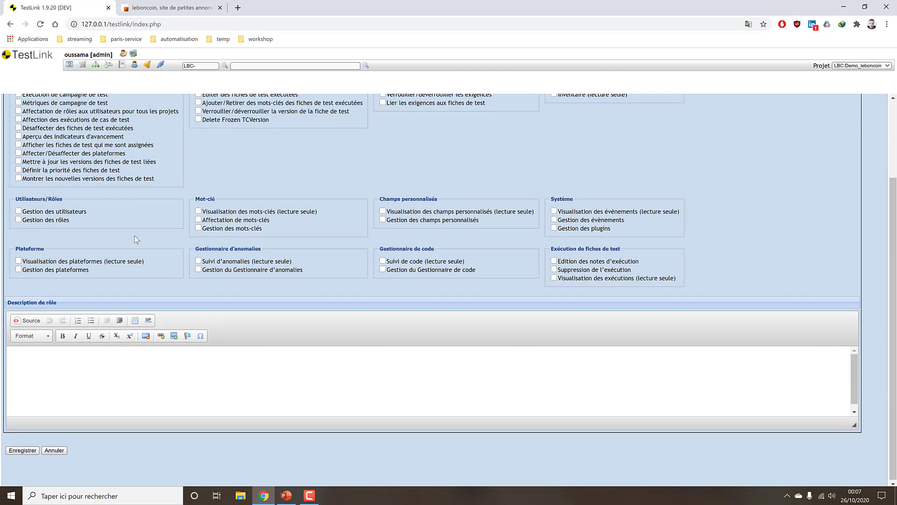
scroll(112, 233, up, 2)
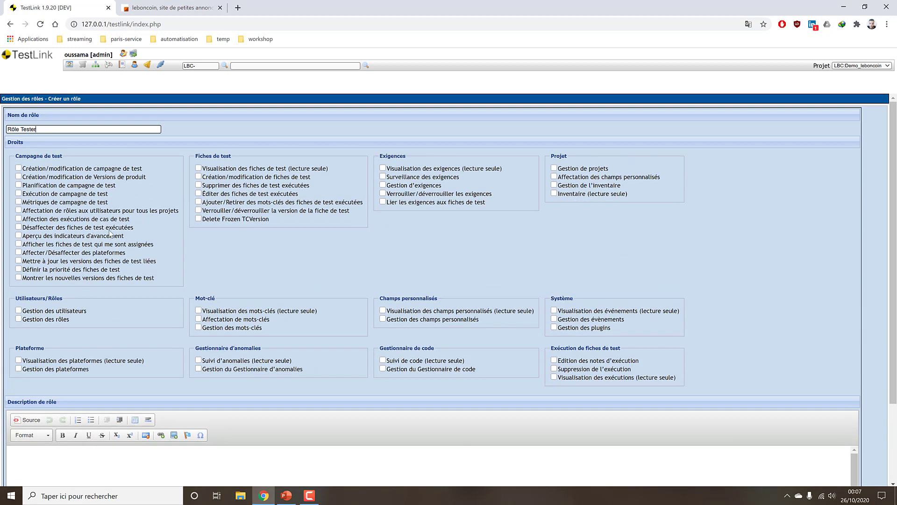
triple_click(56, 127)
Grant test plan creation, execution, roles management and requirement viewing rights, save, and review the role.
click(18, 169)
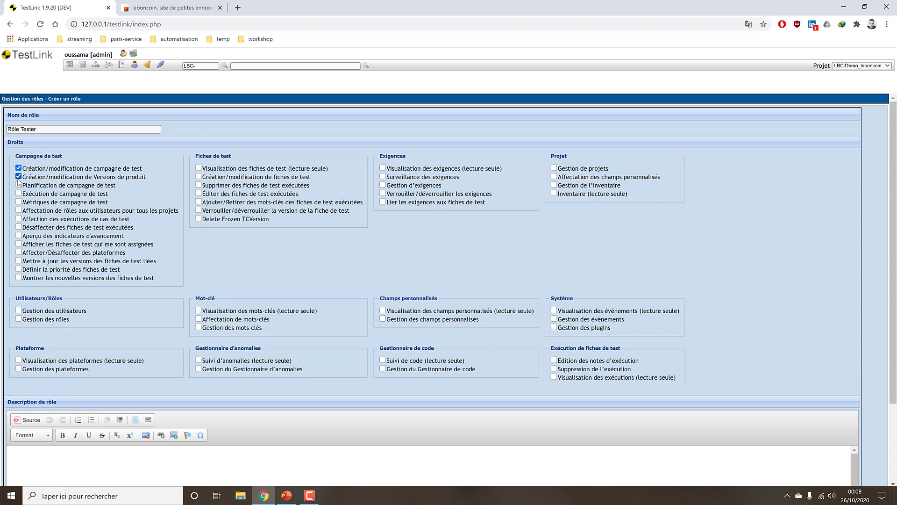
click(19, 194)
click(18, 320)
click(383, 169)
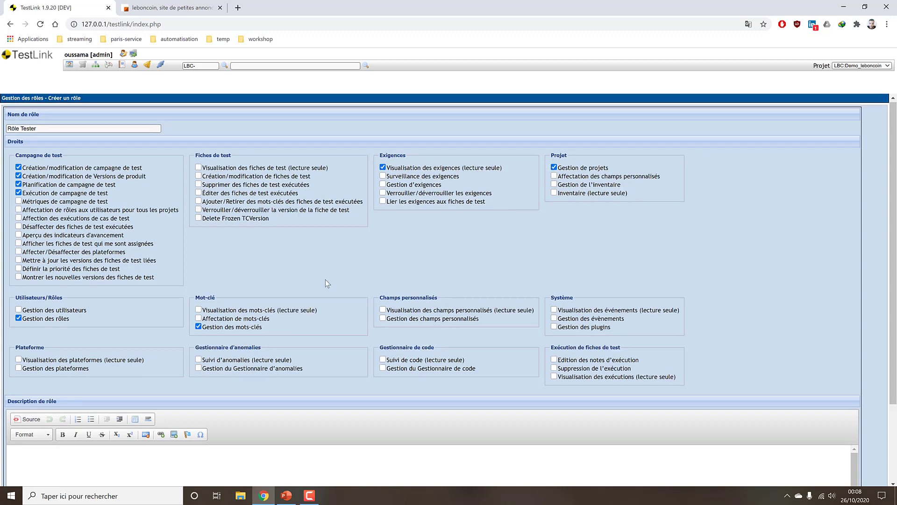
scroll(325, 280, down, 3)
click(34, 449)
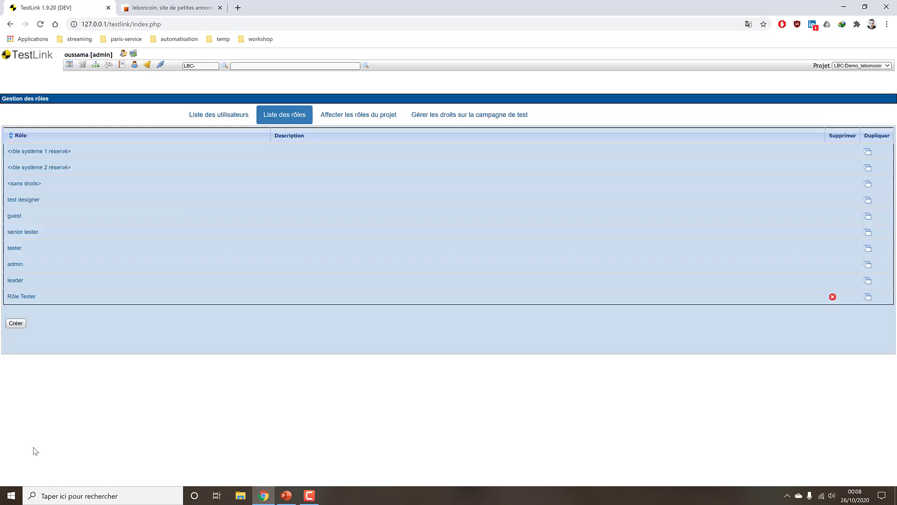
click(18, 296)
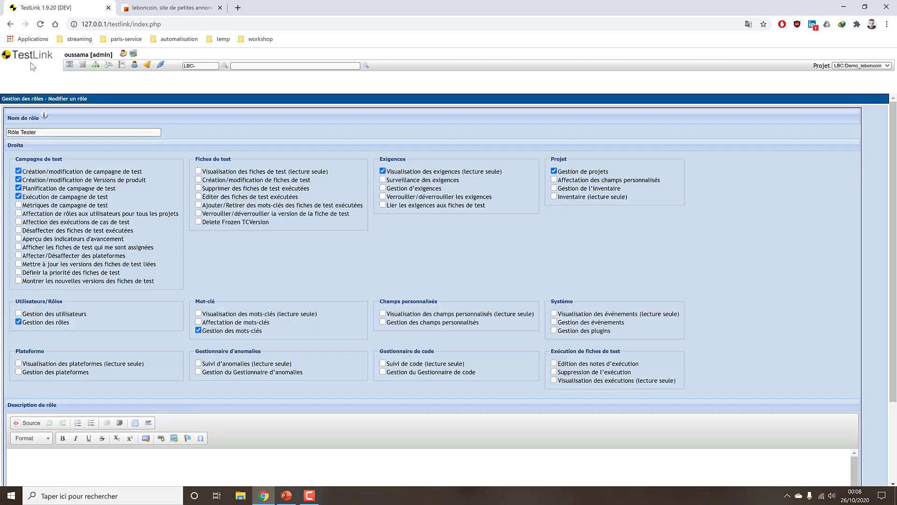
click(9, 24)
Confirm tester keeps the tester role, then reach the Espace Client test plan rights page.
click(189, 113)
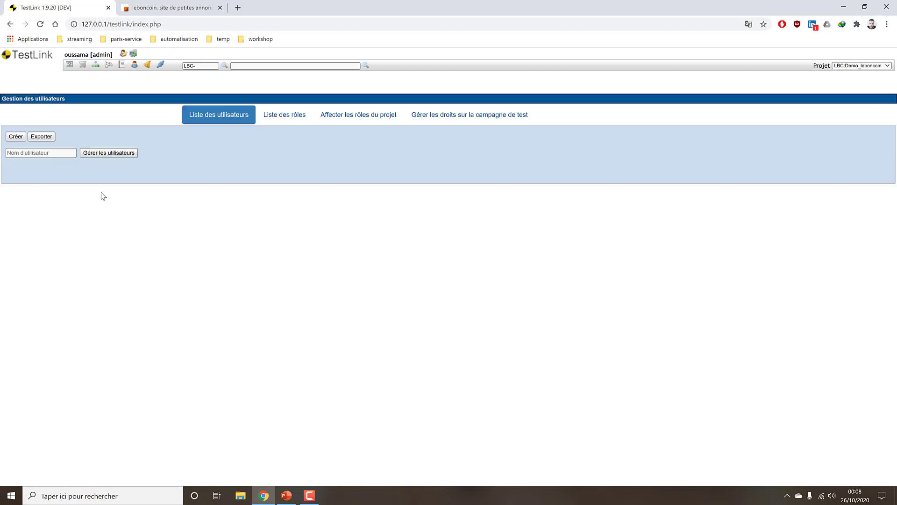
click(100, 167)
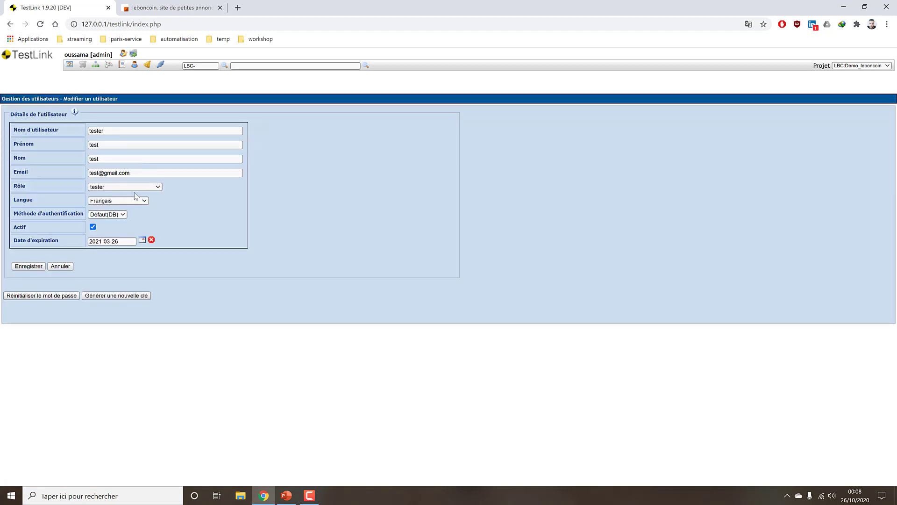
click(135, 187)
click(210, 219)
click(9, 25)
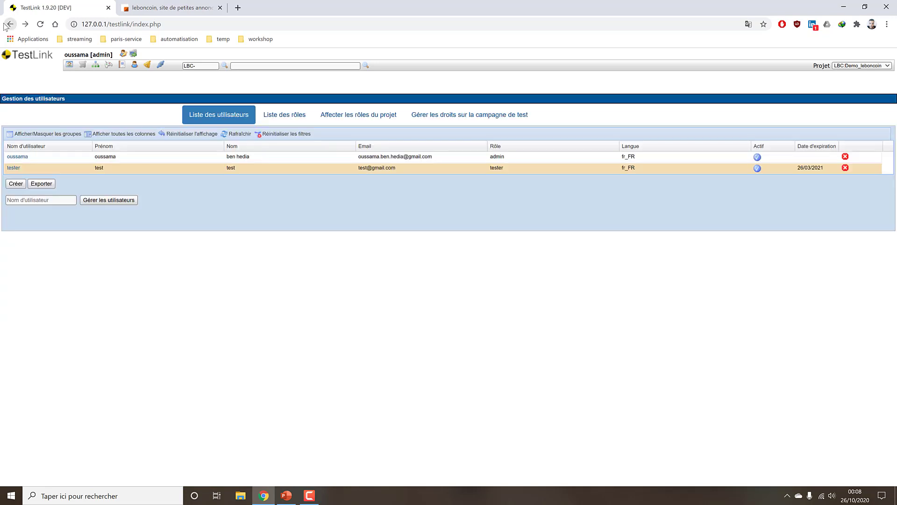
click(282, 115)
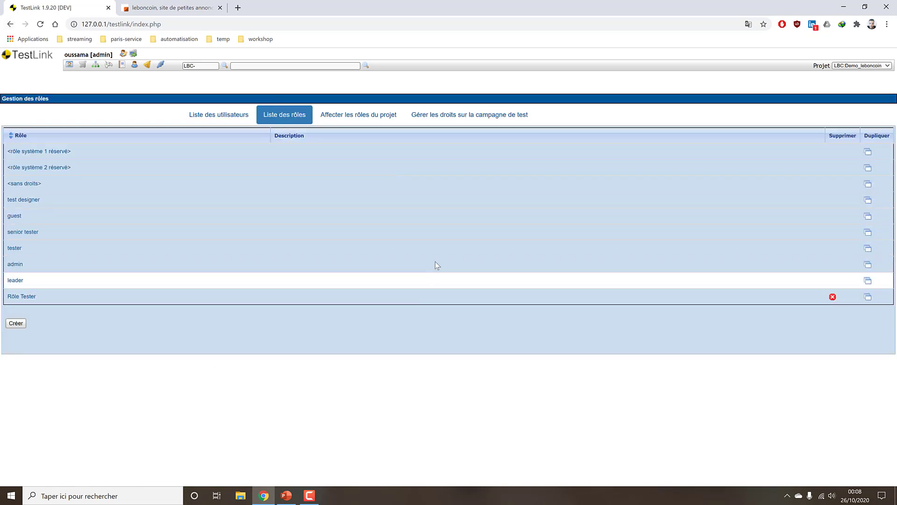
click(366, 119)
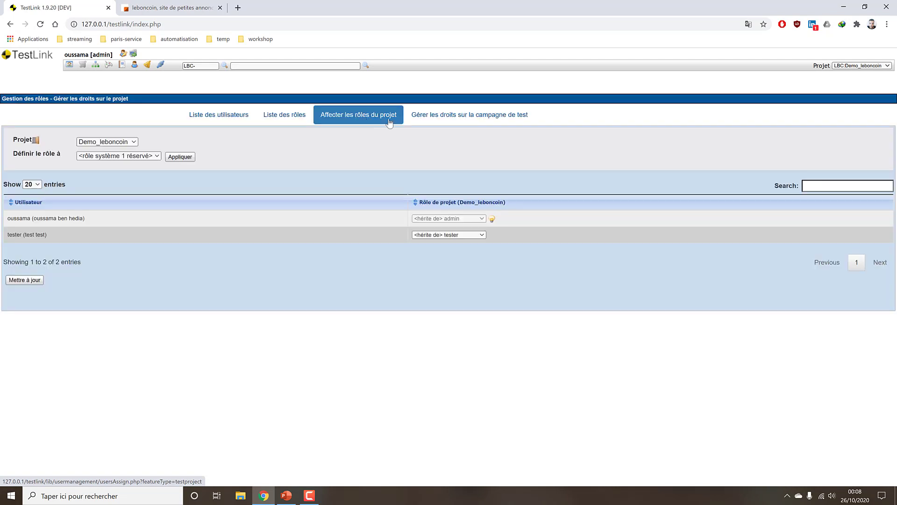
click(440, 121)
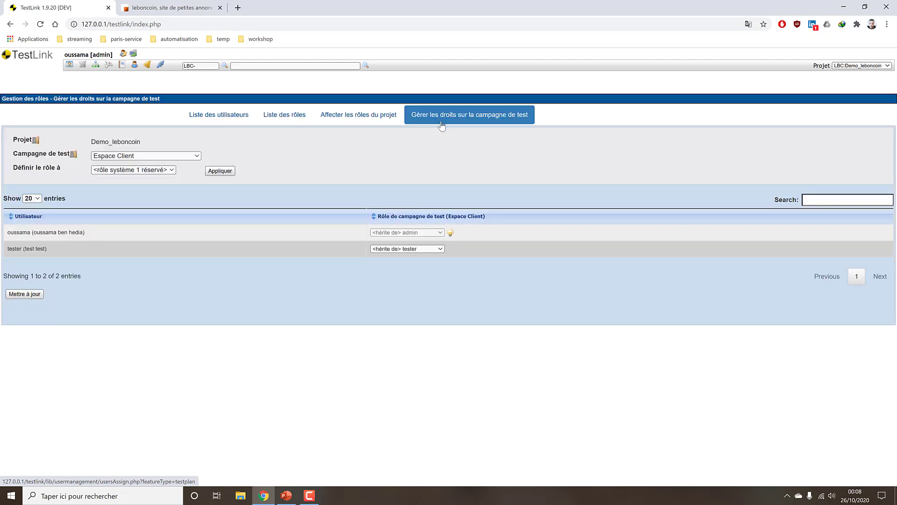
Choose the FlashScore project and make tester a senior tester there.
click(377, 122)
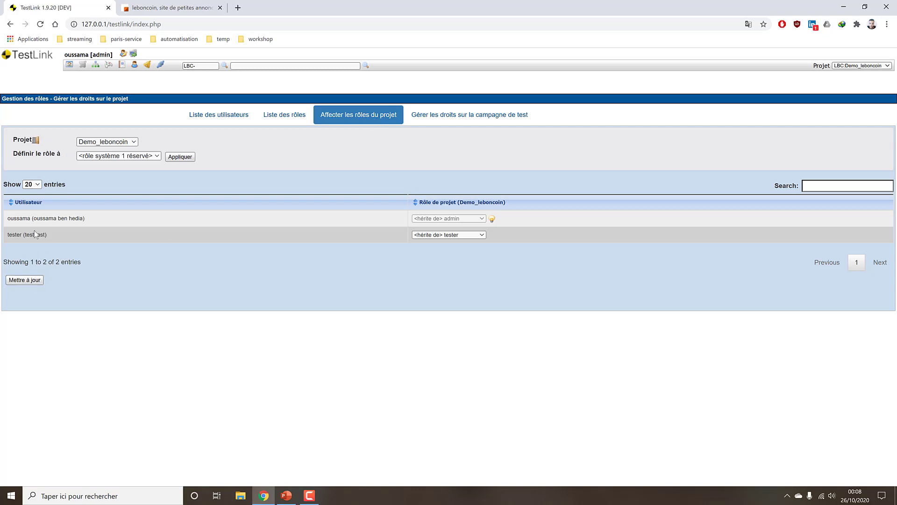
drag(18, 236, 72, 234)
click(71, 234)
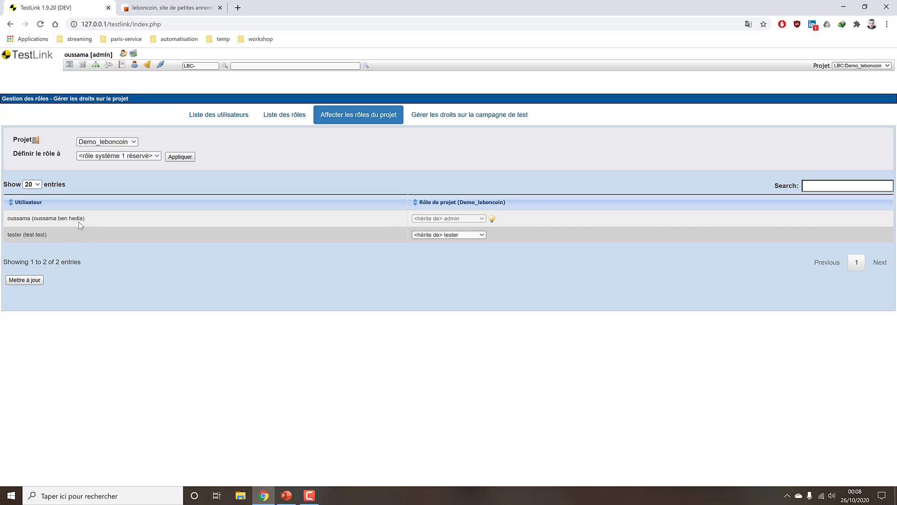
click(439, 235)
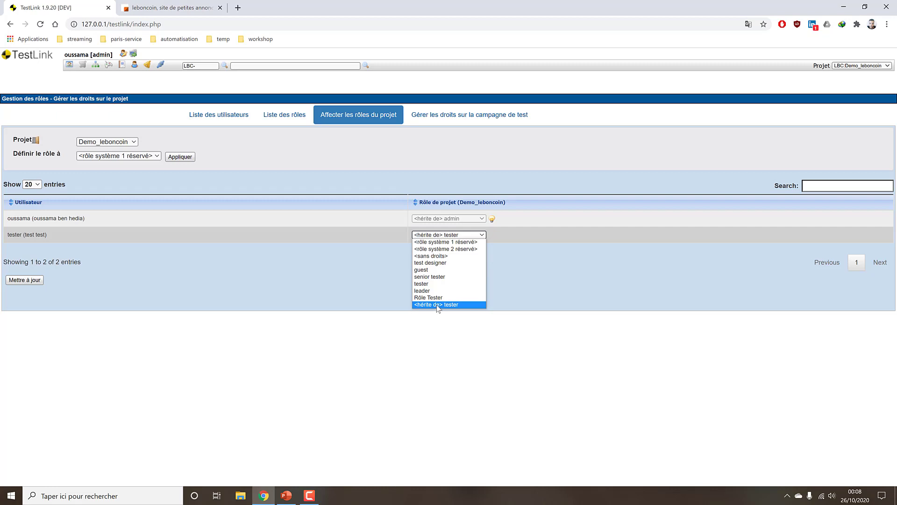
click(324, 298)
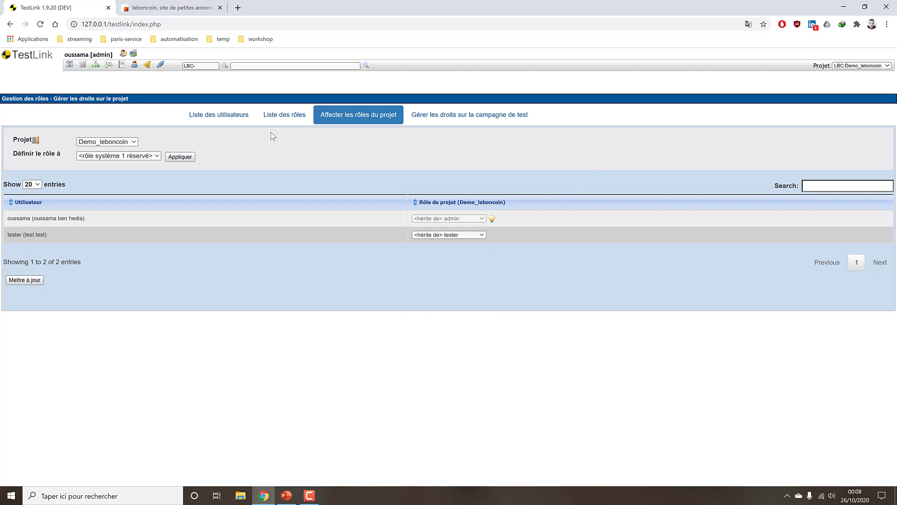
click(131, 141)
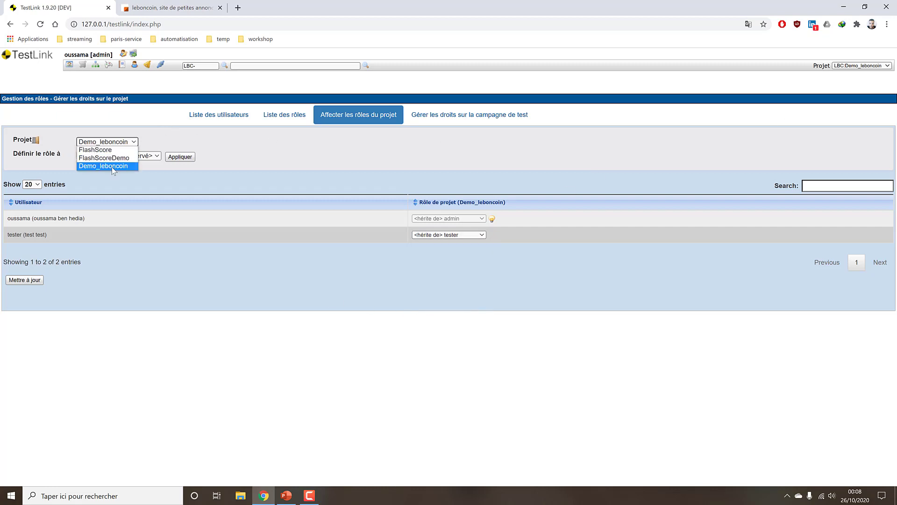
click(110, 150)
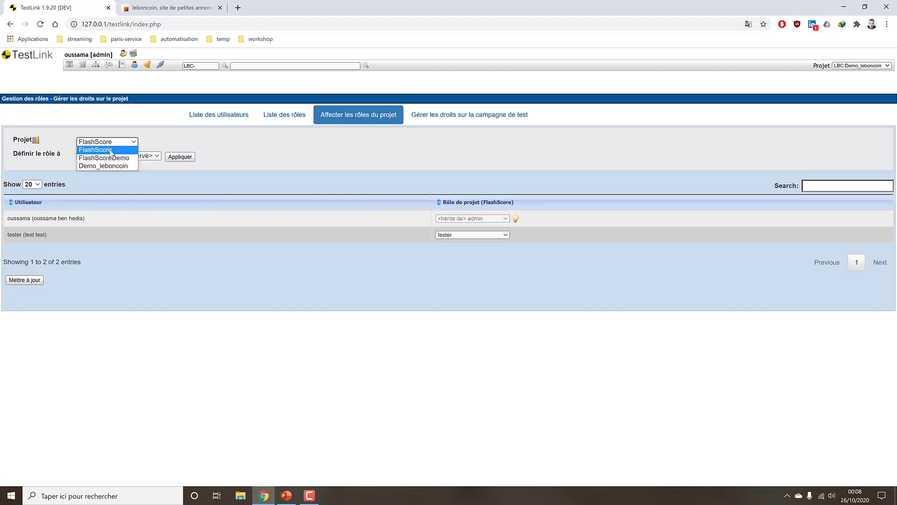
click(114, 151)
click(480, 233)
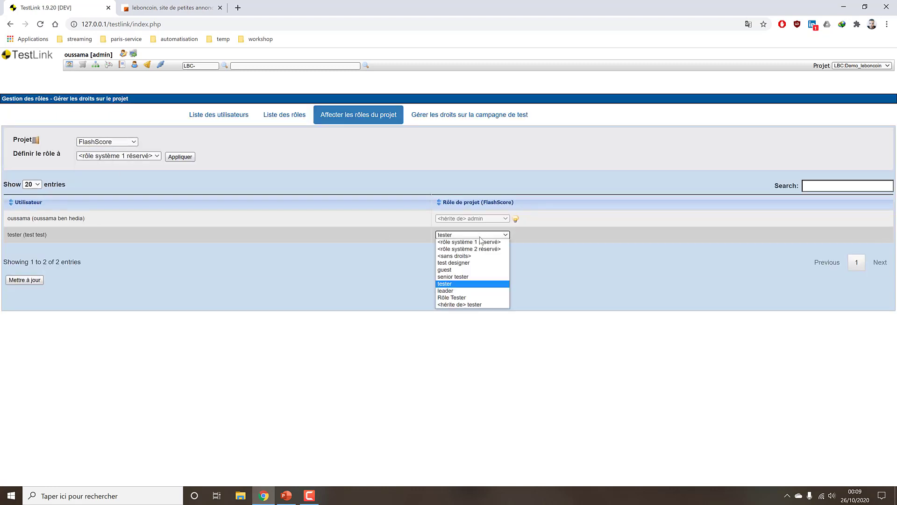
click(464, 280)
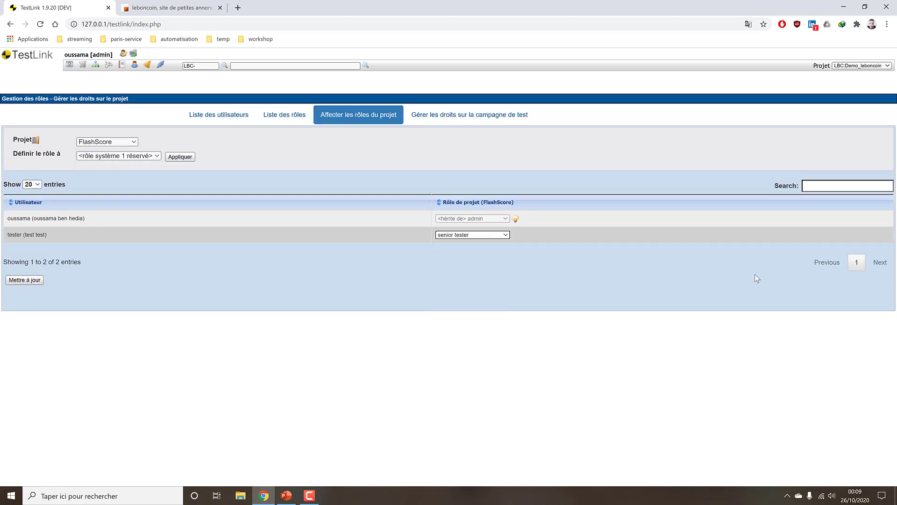
click(9, 279)
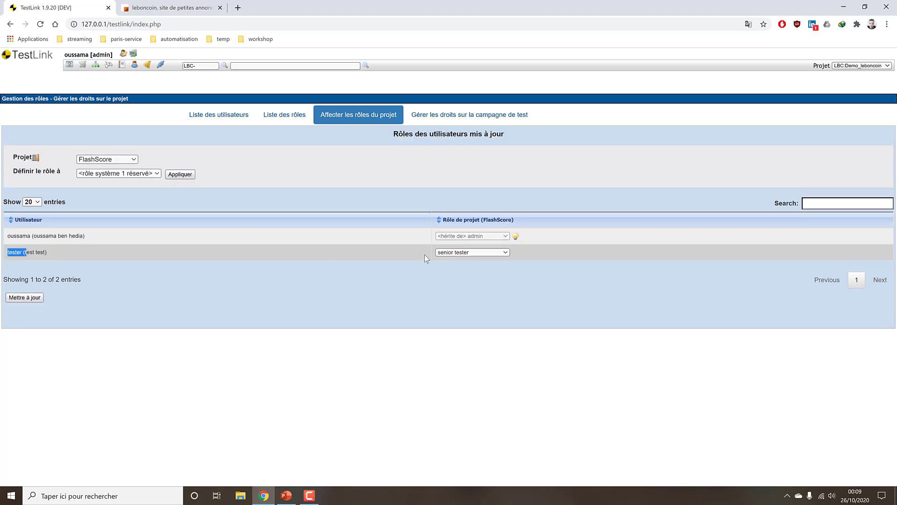
Give tester the tester role on the Demo_leboncoin project and save.
click(107, 159)
click(112, 183)
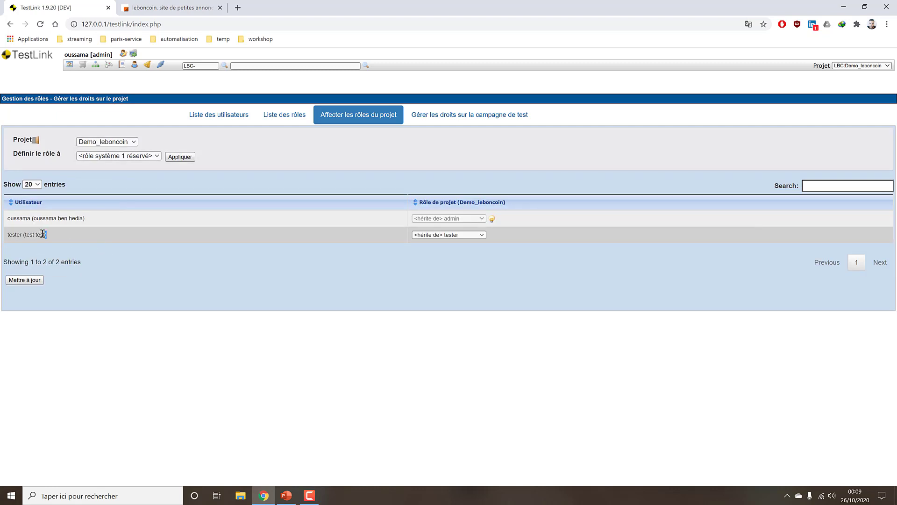
click(429, 236)
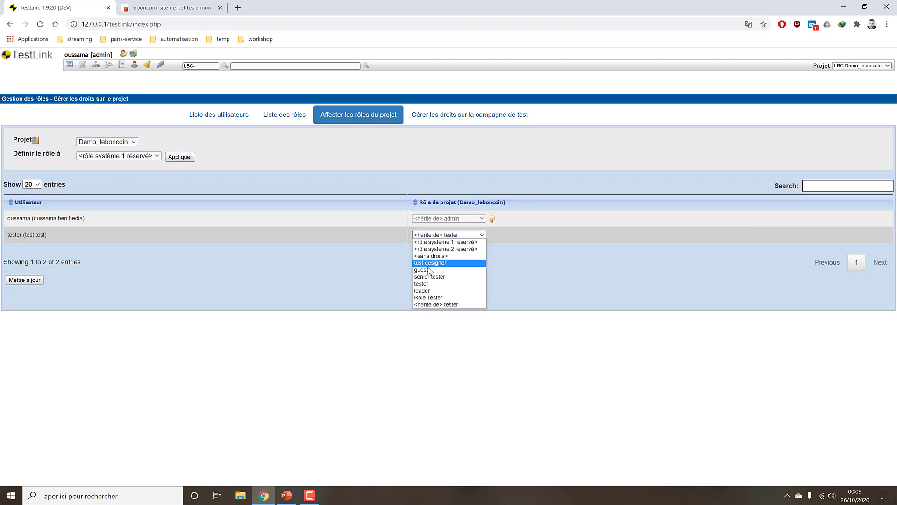
click(435, 283)
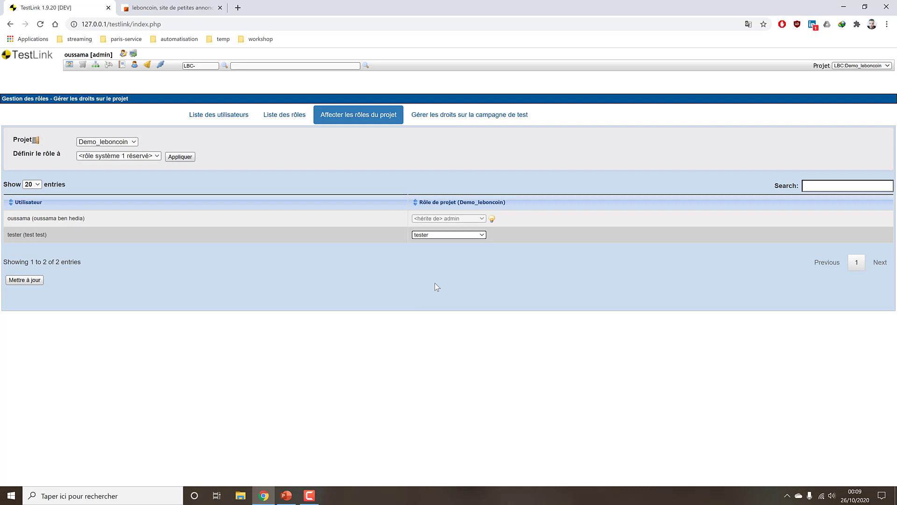
click(25, 282)
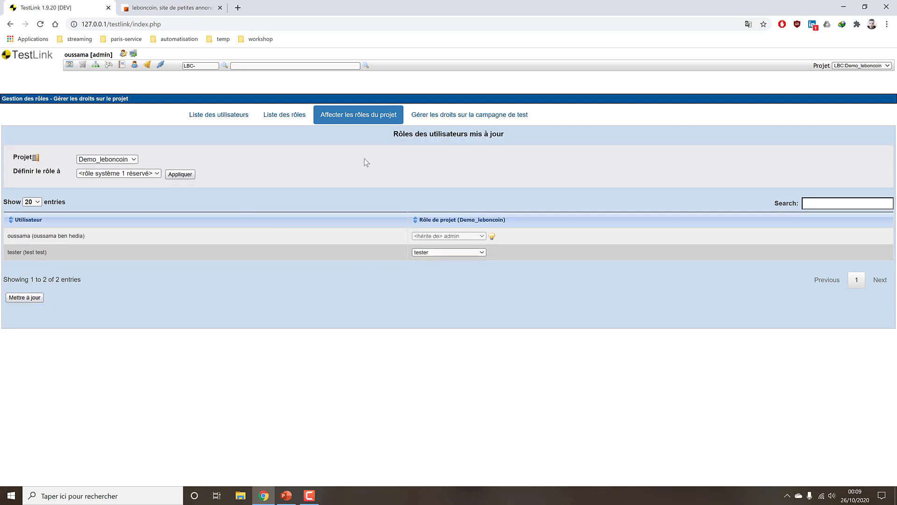
click(411, 118)
click(396, 117)
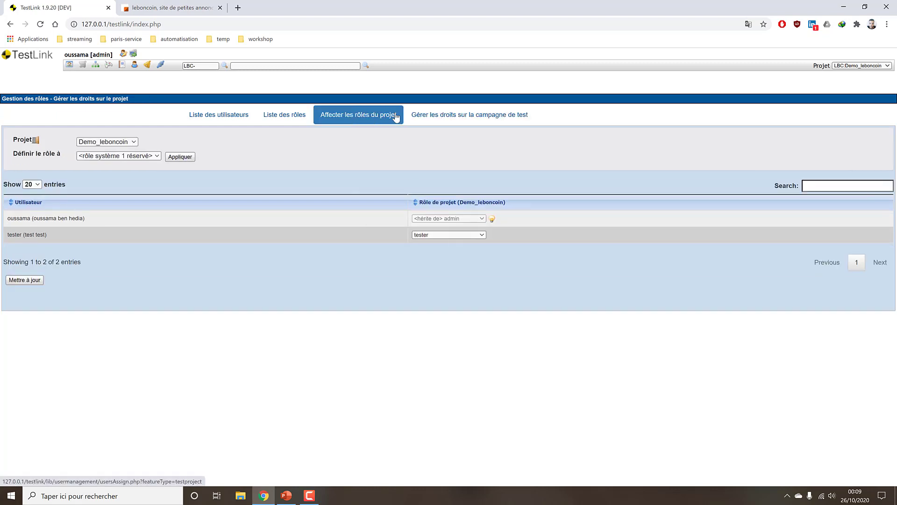
Make tester a senior tester on the Espace Client test plan and save.
click(439, 118)
click(440, 117)
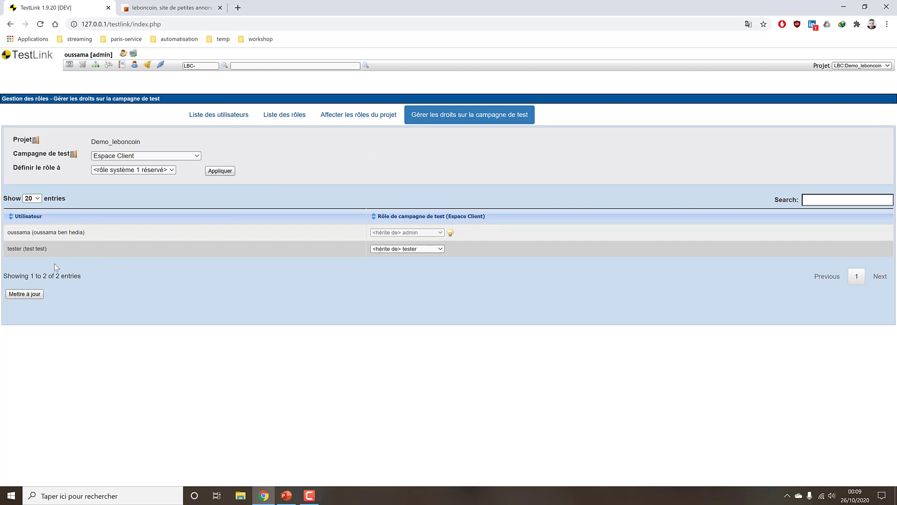
click(359, 115)
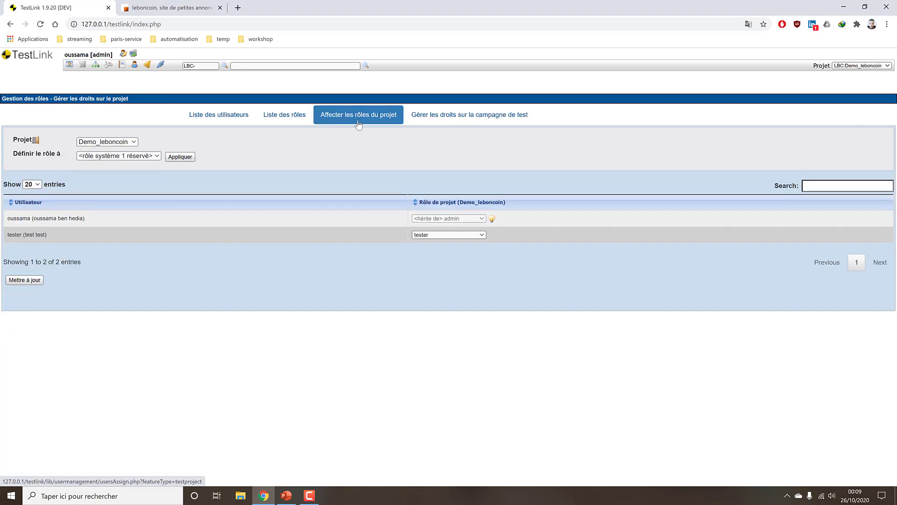
click(448, 120)
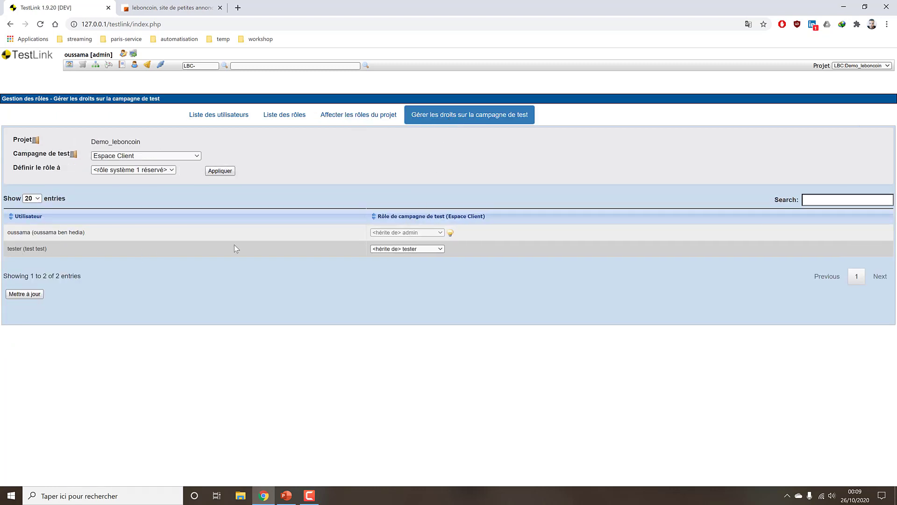
click(175, 157)
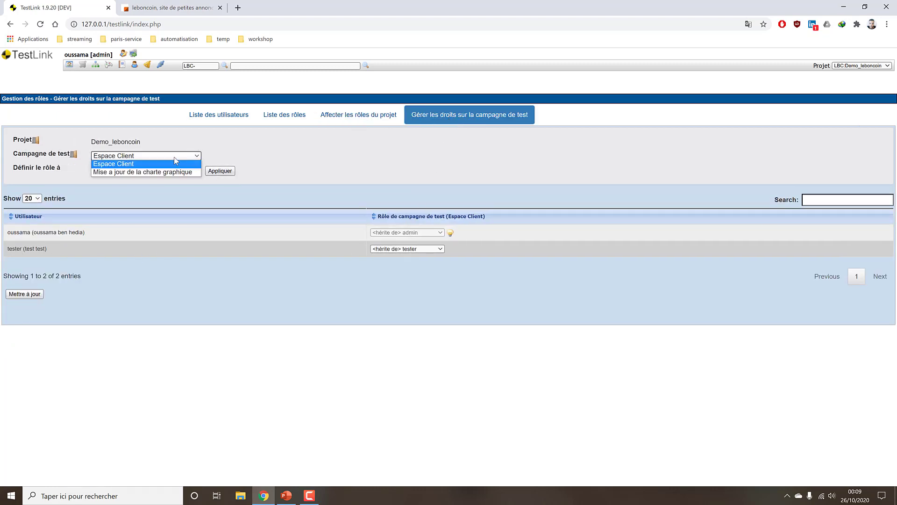
click(117, 164)
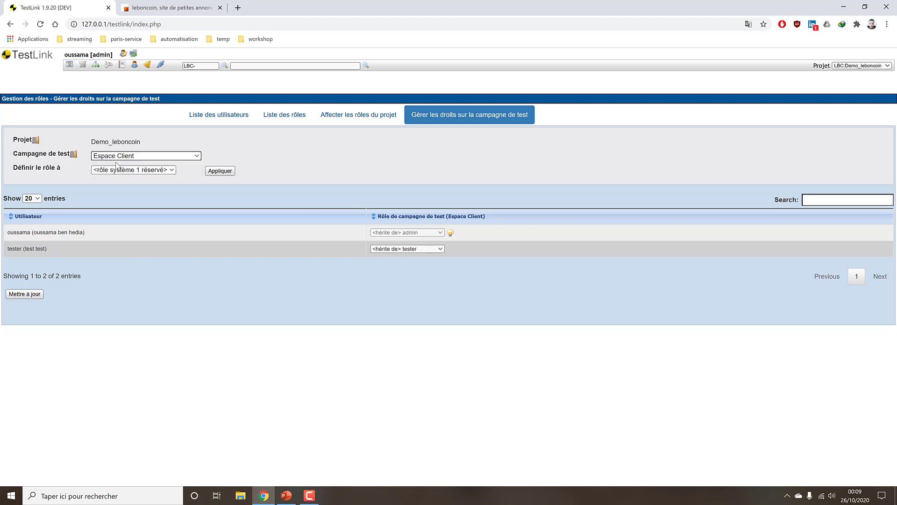
click(395, 248)
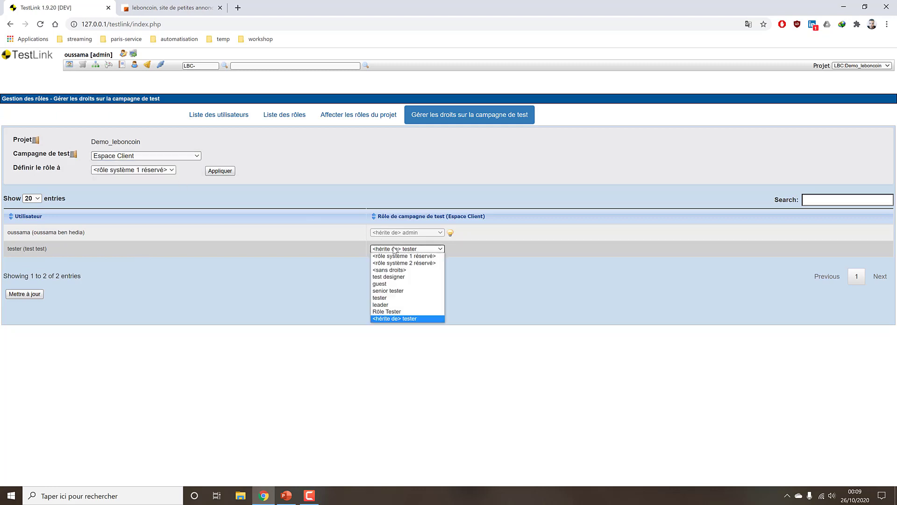
click(403, 291)
click(24, 294)
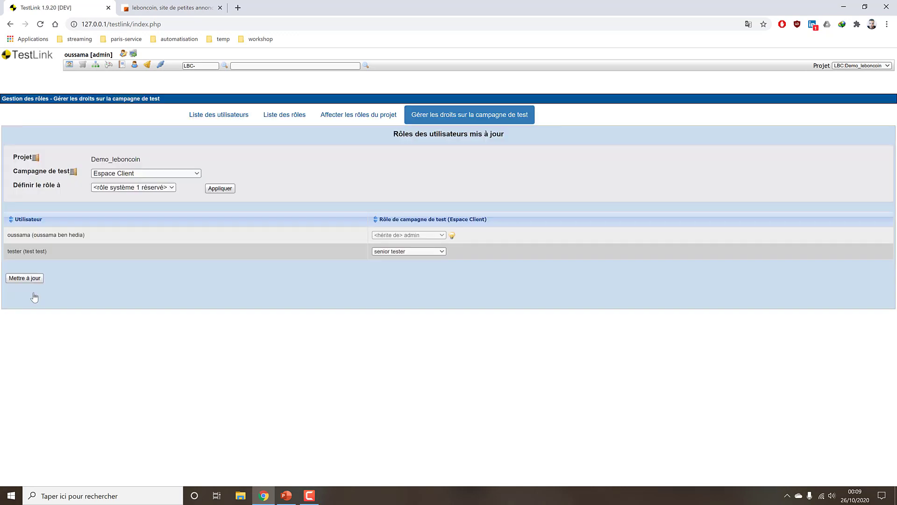
Give tester the tester role on 'Mise a jour de la charte graphique' and save.
click(160, 174)
click(146, 190)
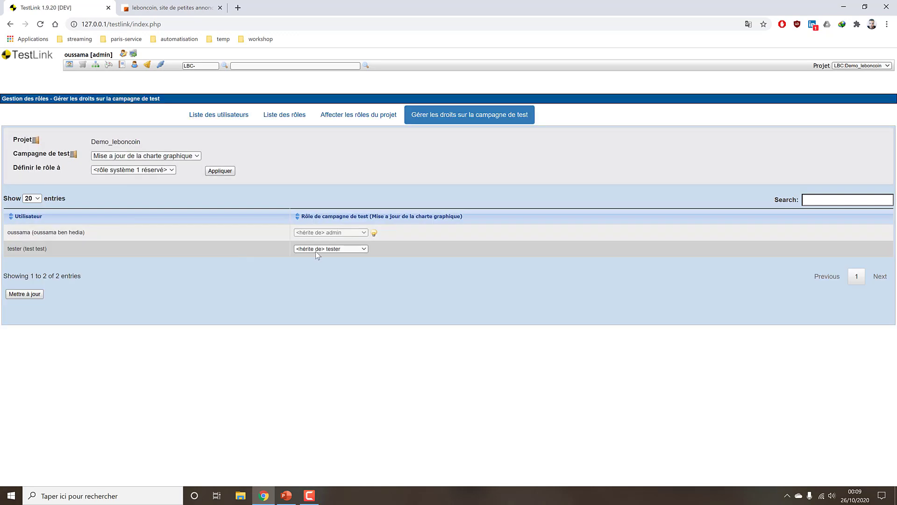
click(315, 249)
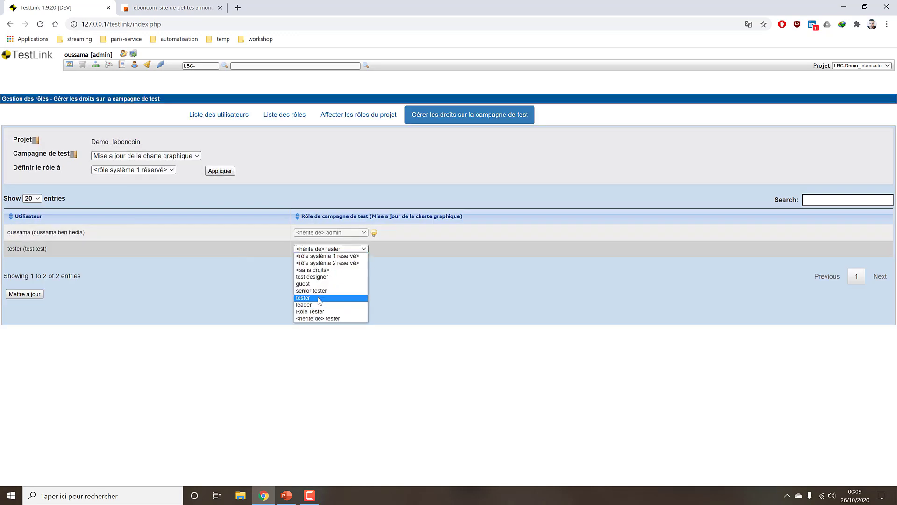
click(308, 298)
click(28, 293)
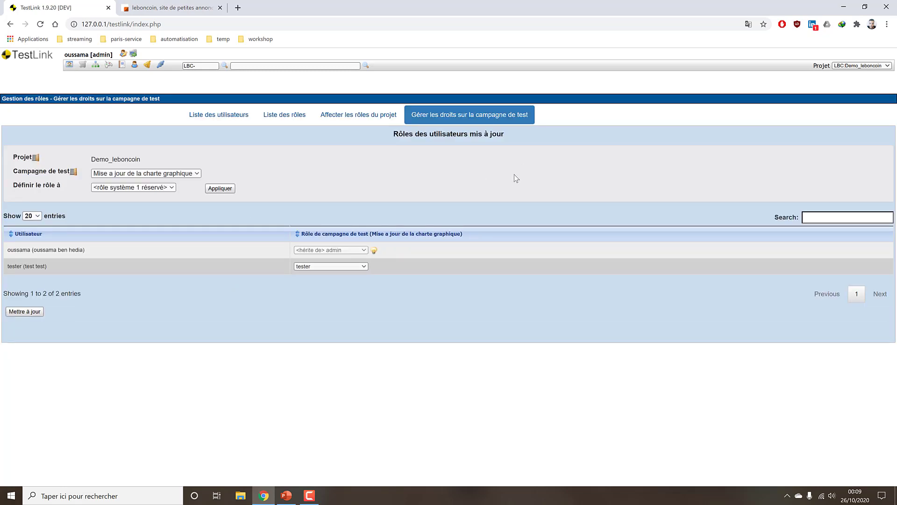
click(68, 65)
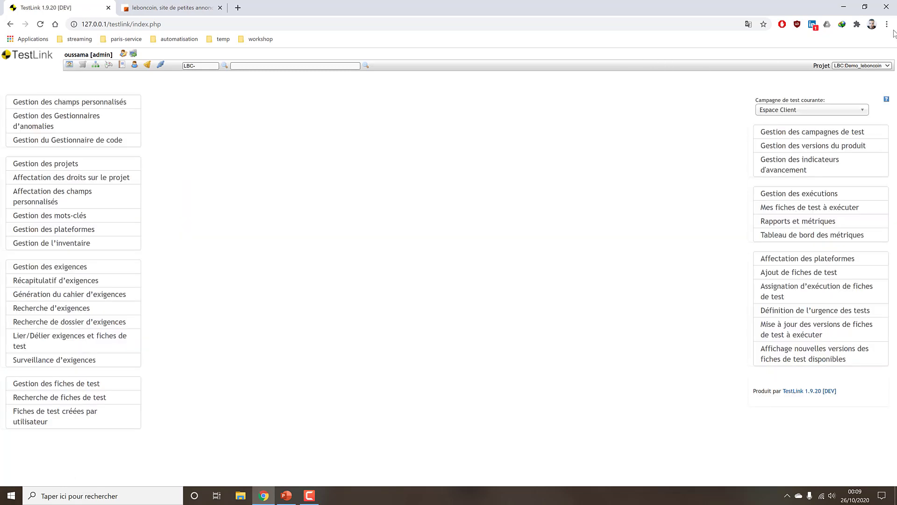
Open a private Chrome window on the local server's TestLink login page.
click(886, 24)
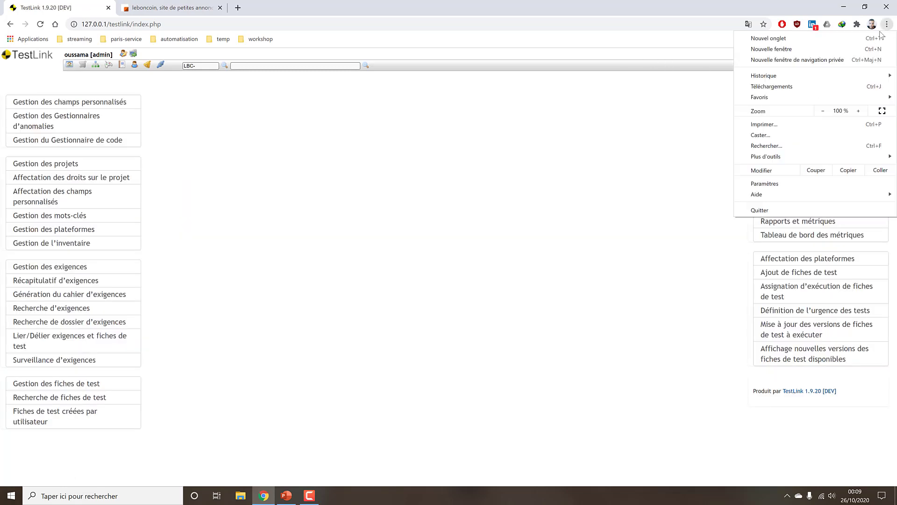
click(813, 59)
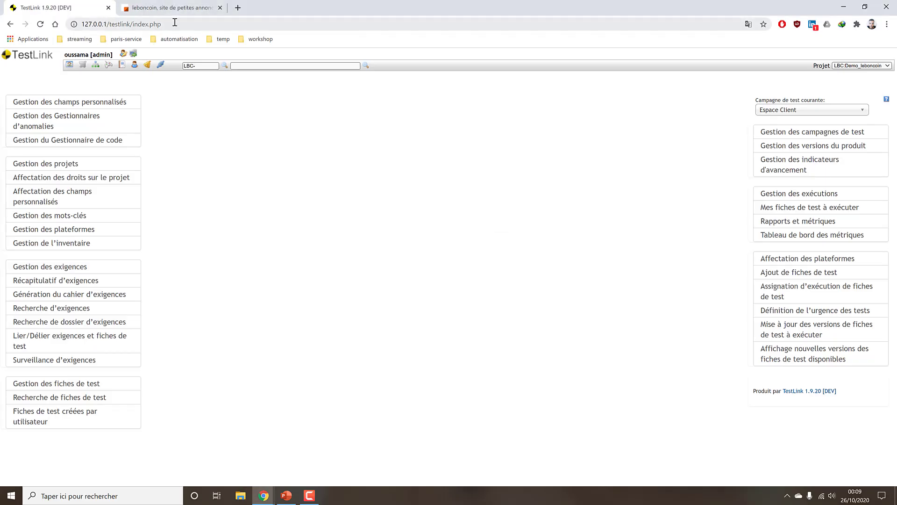
drag(109, 24, 78, 27)
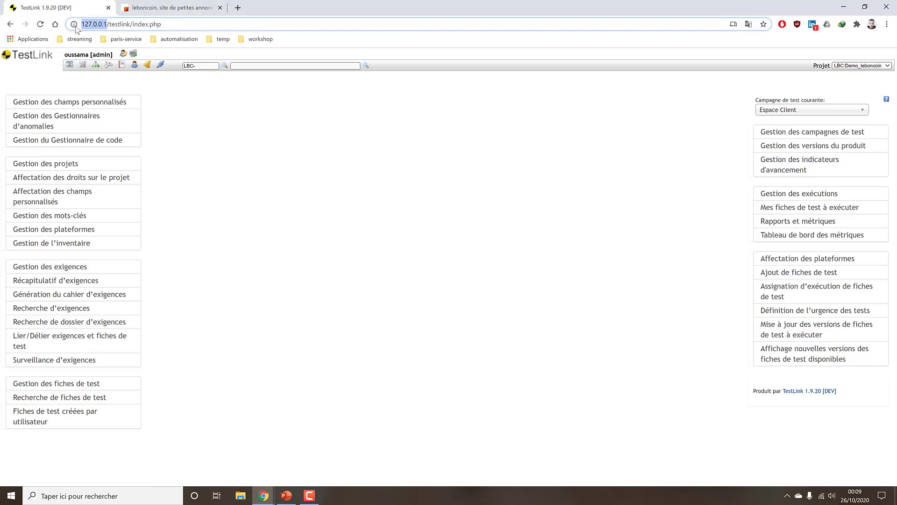
key(ctrl+c)
key(alt+Tab)
key(ctrl+v)
key(Return)
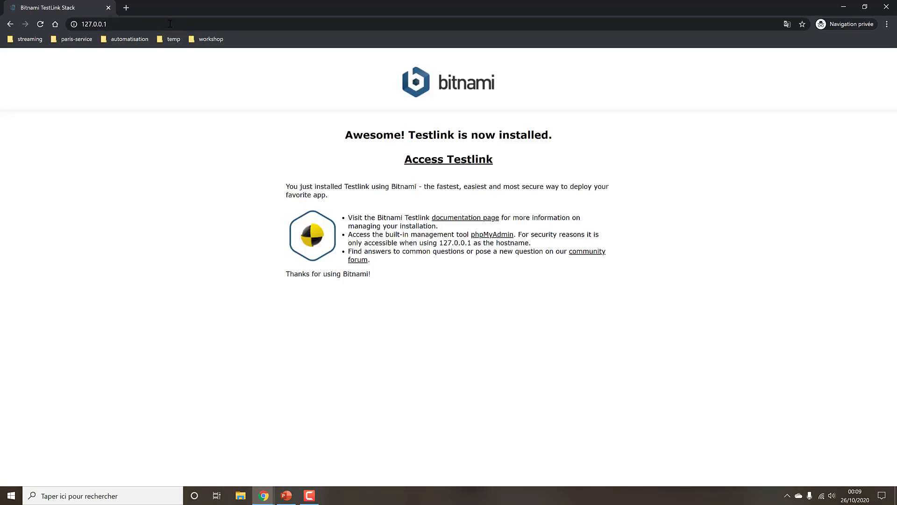
click(472, 163)
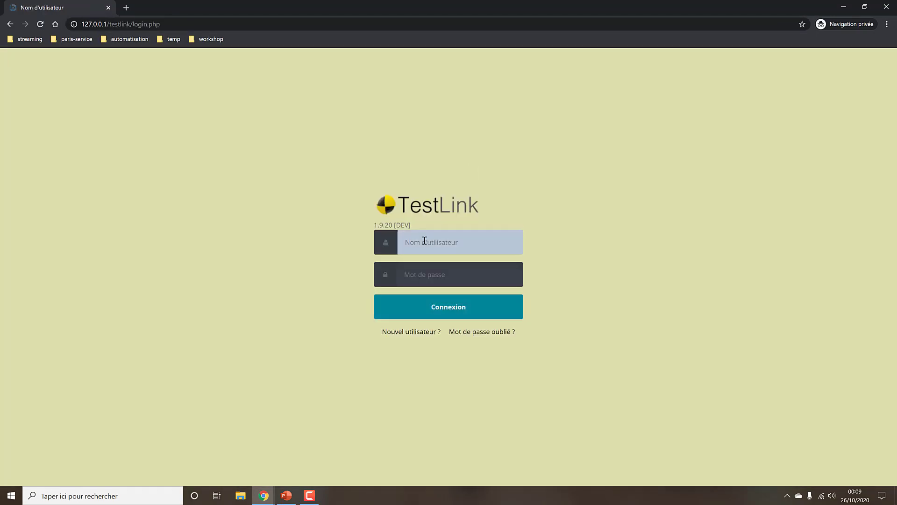
Show the user list in the admin window, then bring the private login window forward.
key(alt+Tab)
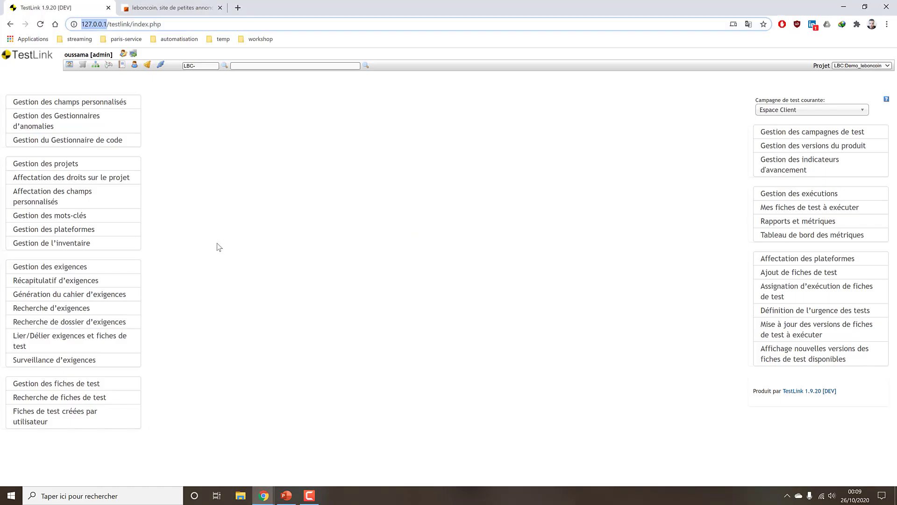
click(69, 65)
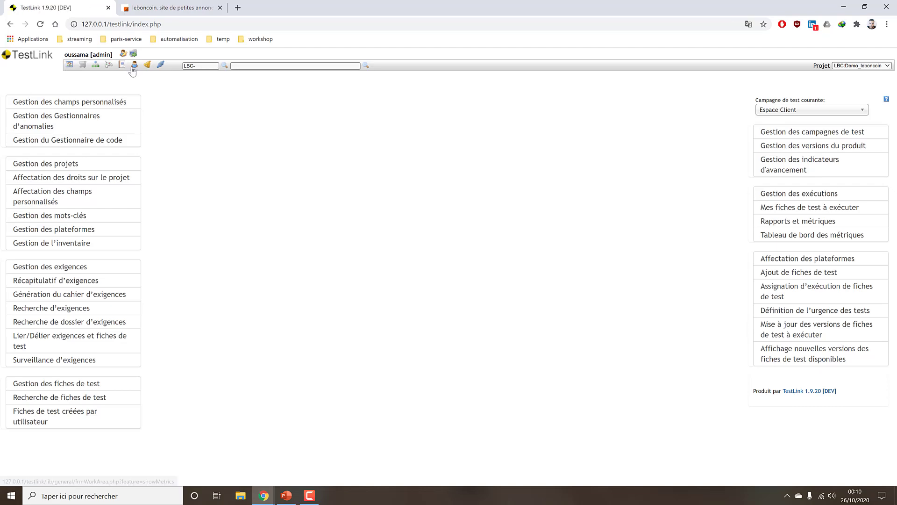
click(134, 64)
key(alt+Tab)
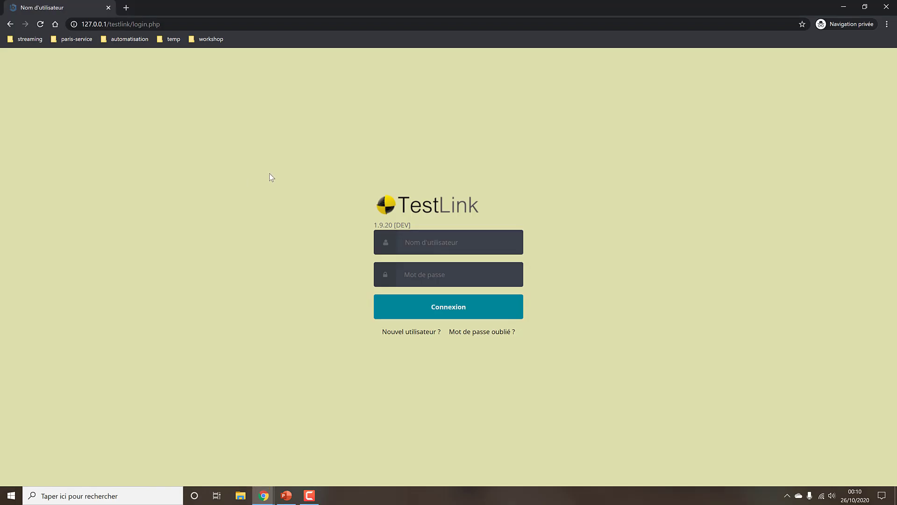
Log in to TestLink in the private window with the tester username and its password.
click(452, 246)
text(tester)
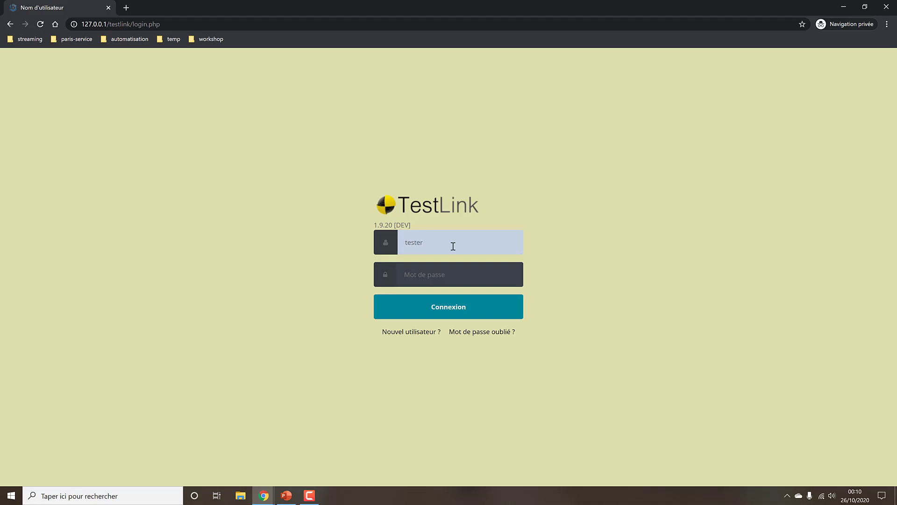
key(alt+Tab)
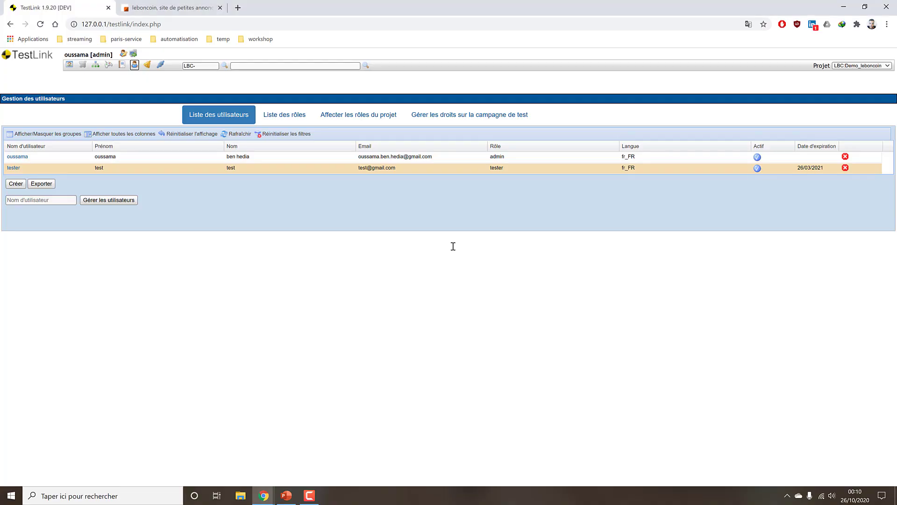
key(alt+Tab)
click(453, 267)
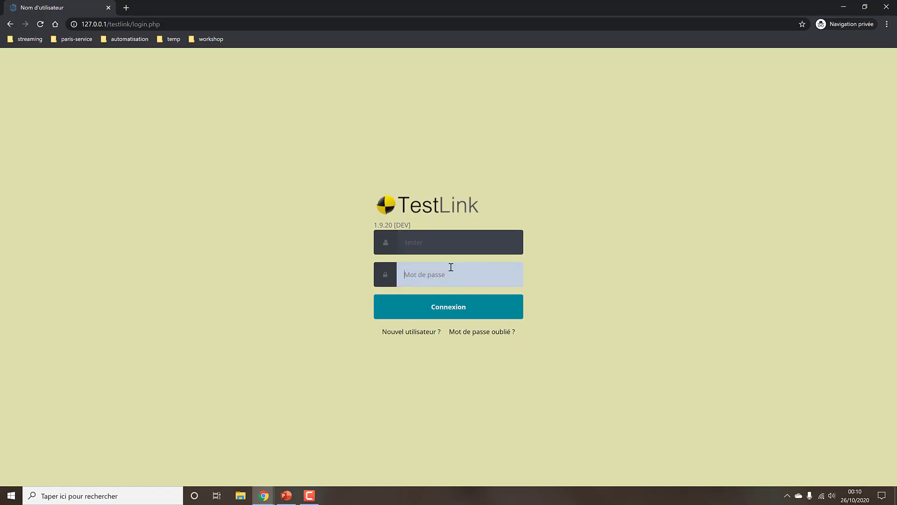
text(tester)
key(Return)
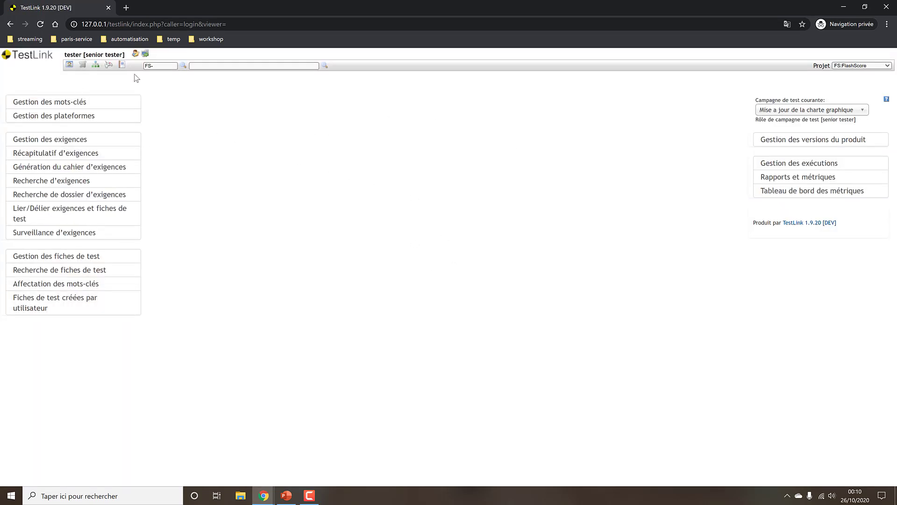
click(849, 66)
click(853, 66)
key(alt+Tab)
click(302, 117)
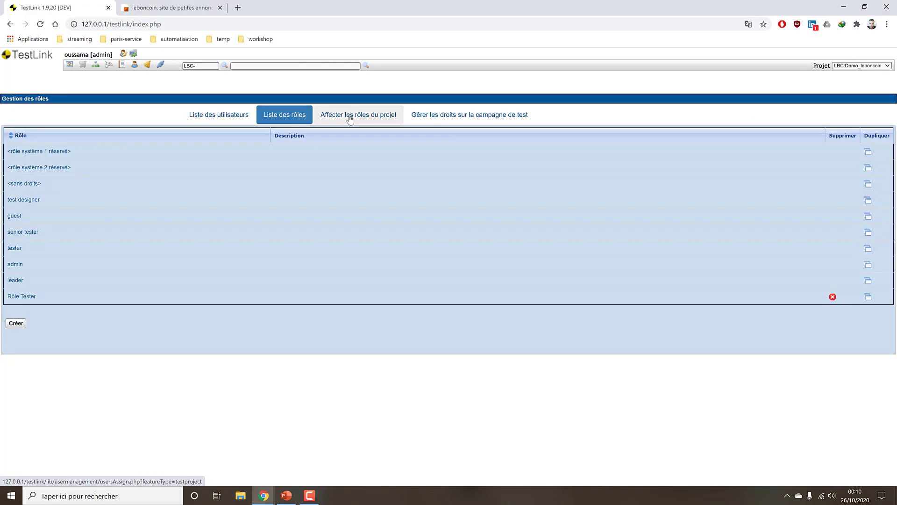
click(353, 117)
click(132, 144)
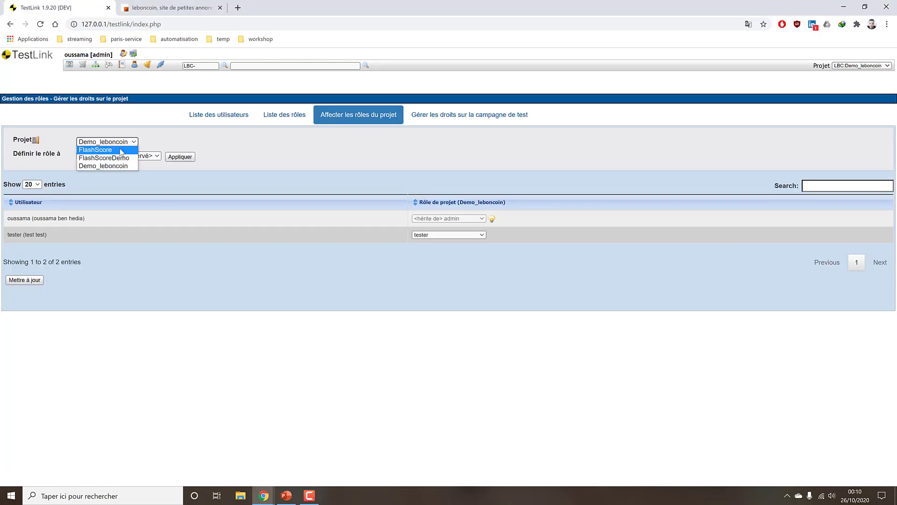
click(111, 150)
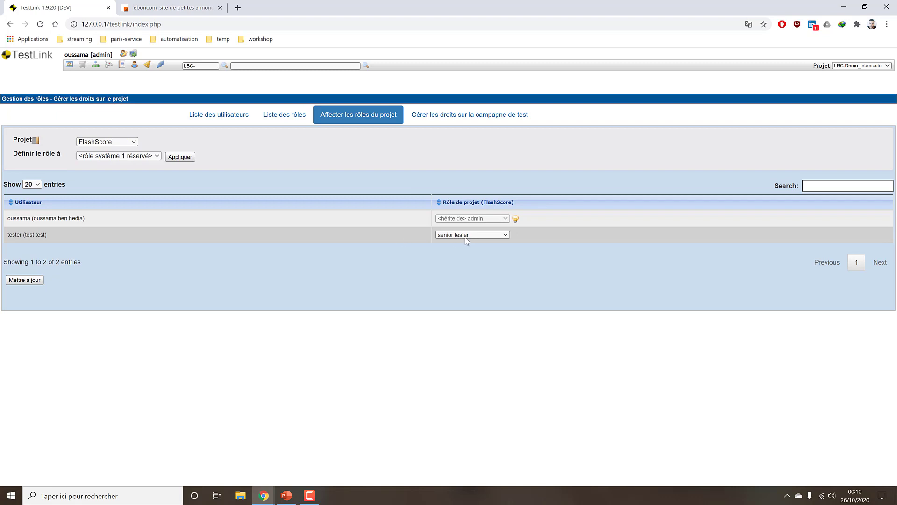
key(alt+Tab)
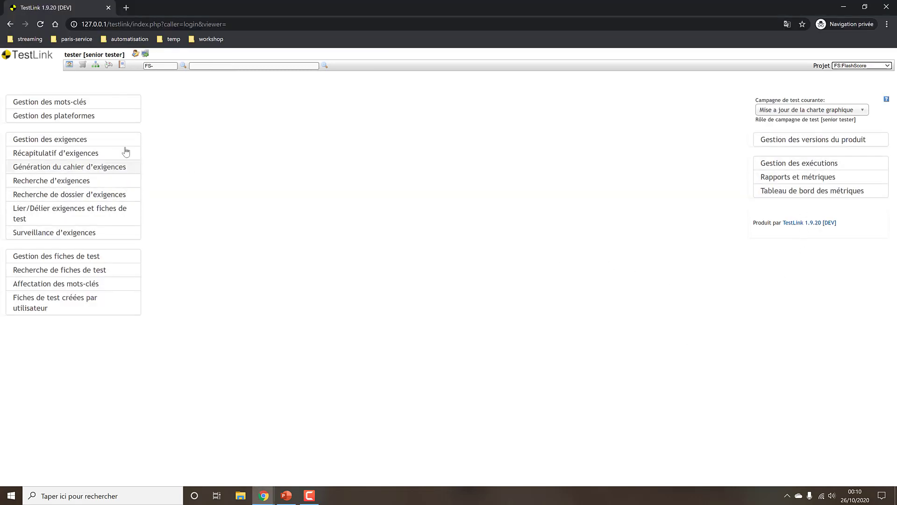
As tester, switch the project to LBC:Demo_leboncoin, keep Espace Client, and check version management.
click(871, 65)
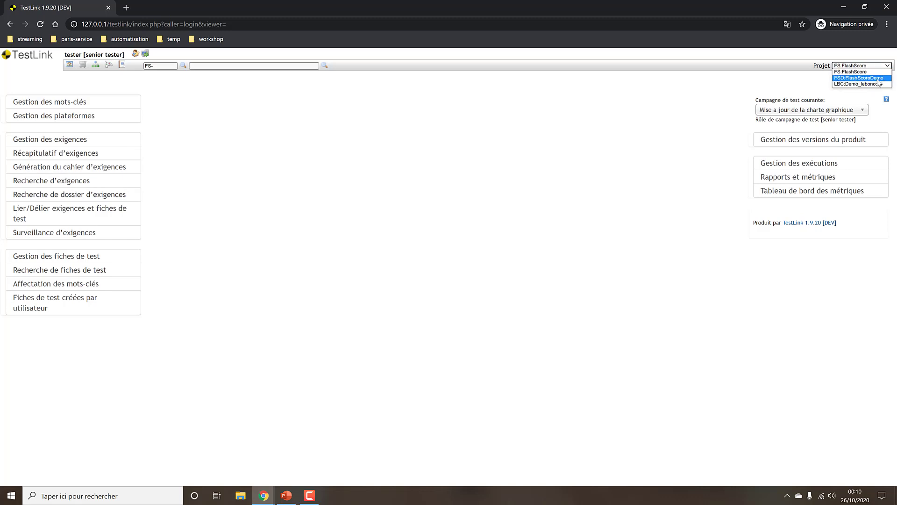
click(863, 85)
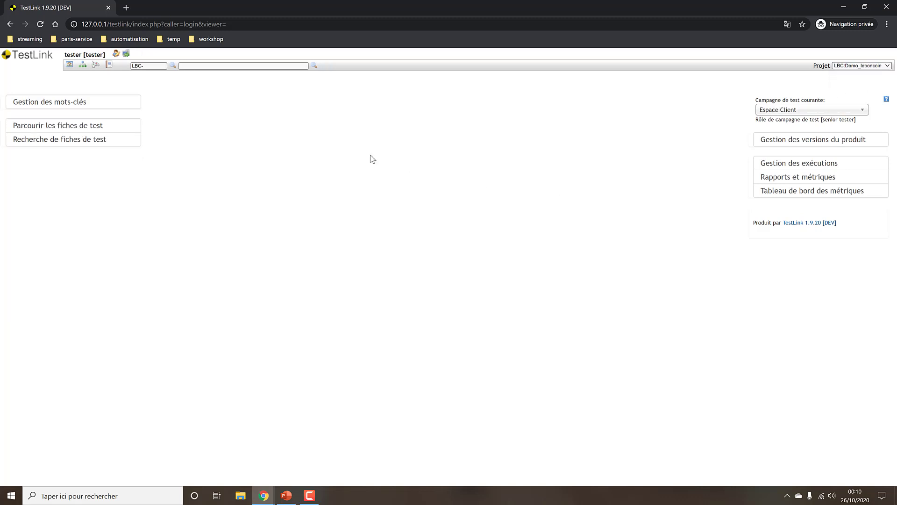
click(827, 110)
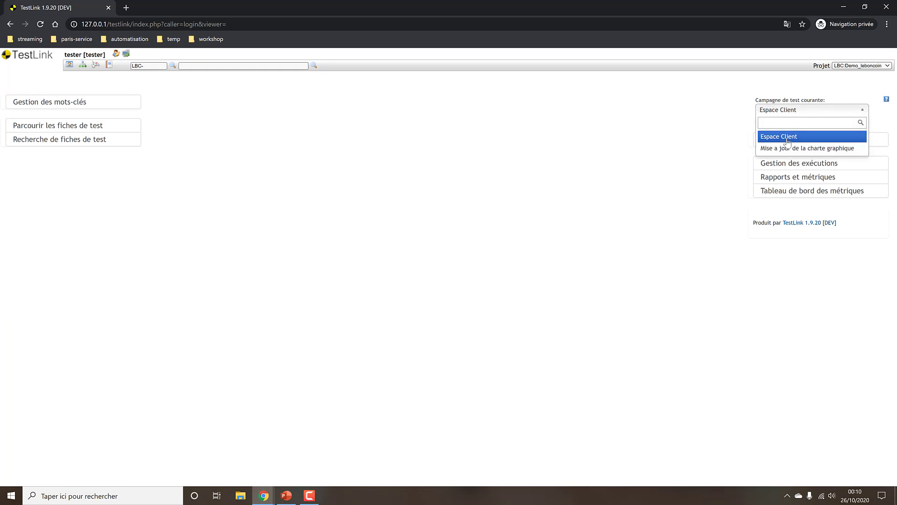
click(788, 140)
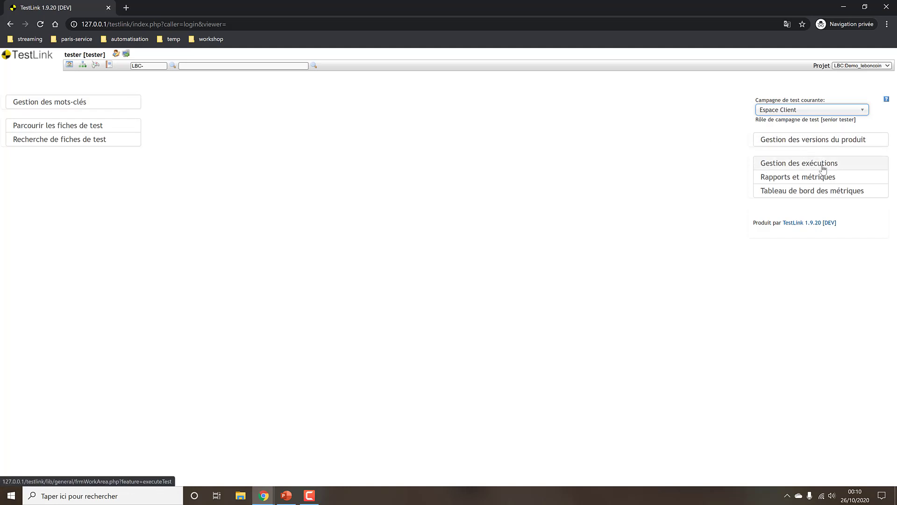
click(808, 140)
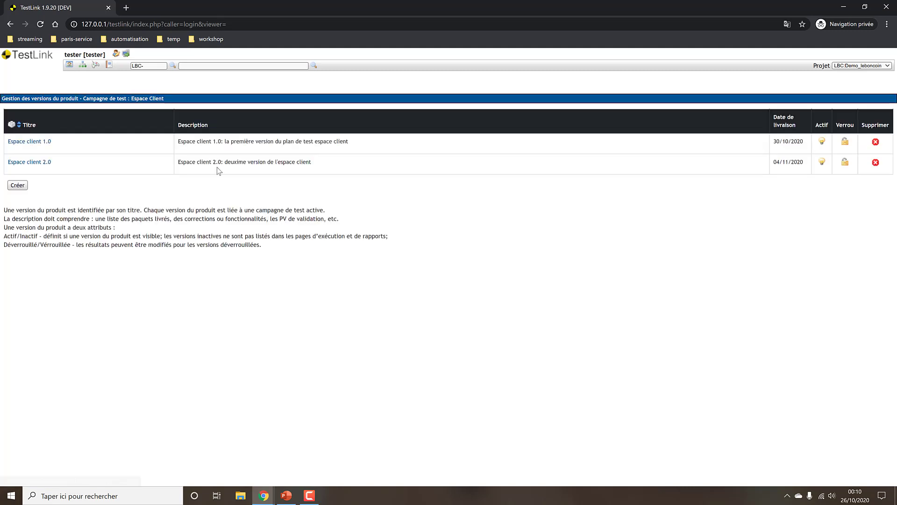
Browse the project's test cases and open LBC-2 in Test Suite authentification.
click(10, 24)
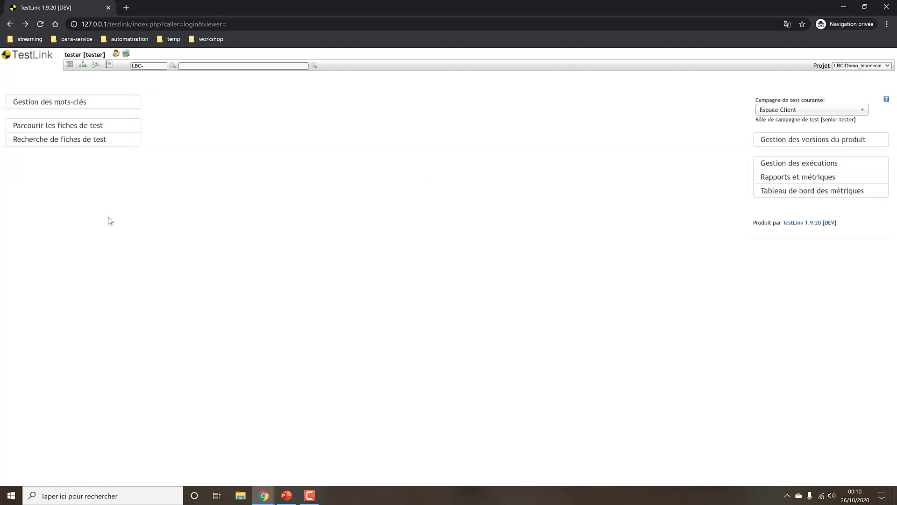
click(72, 125)
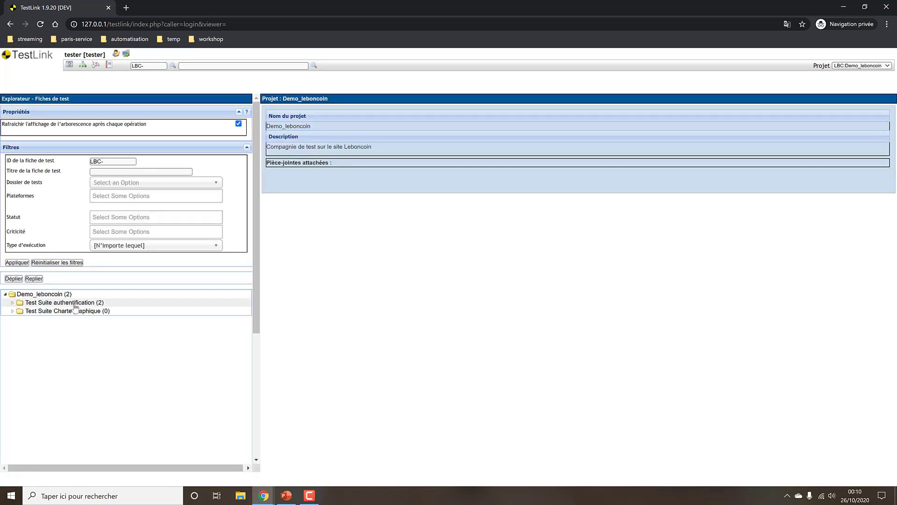
click(12, 303)
click(117, 310)
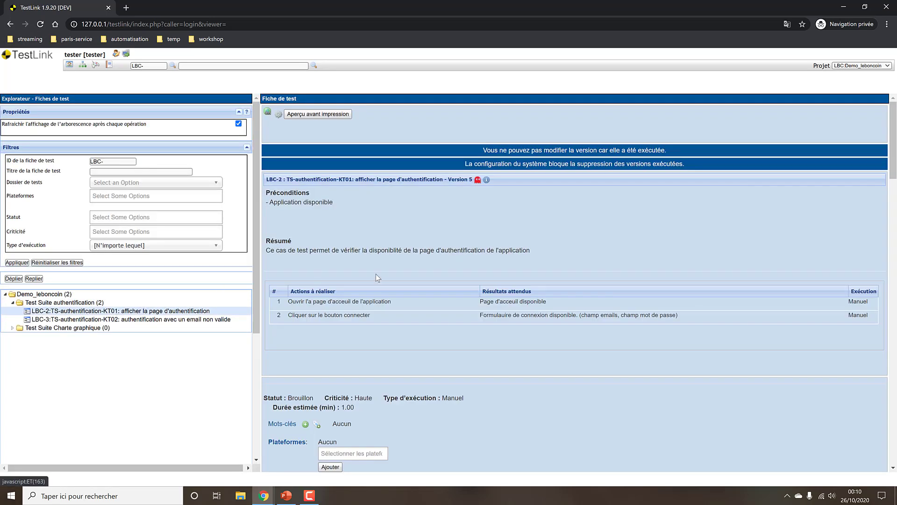
scroll(388, 259, down, 2)
scroll(388, 258, up, 1)
click(7, 29)
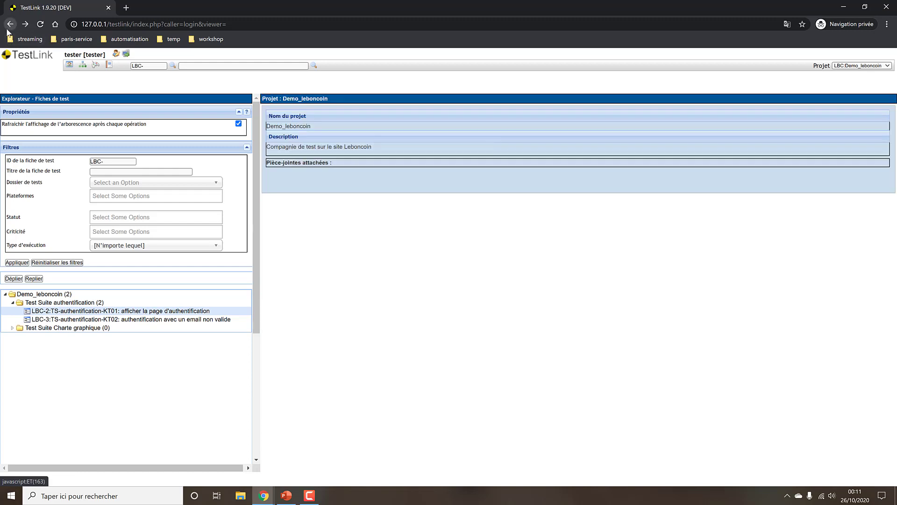
click(7, 30)
Make Mise a jour de la charte graphique current, then open the admin's test campaign rights page.
click(801, 110)
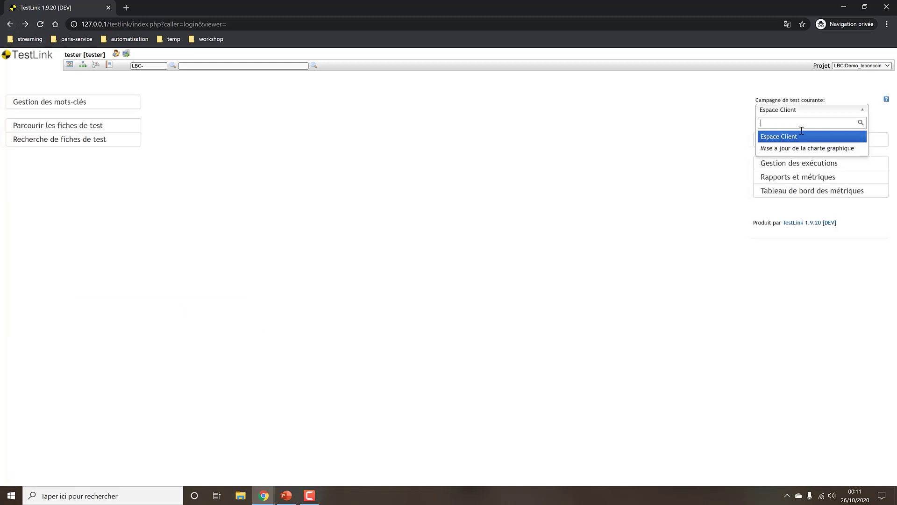
click(801, 150)
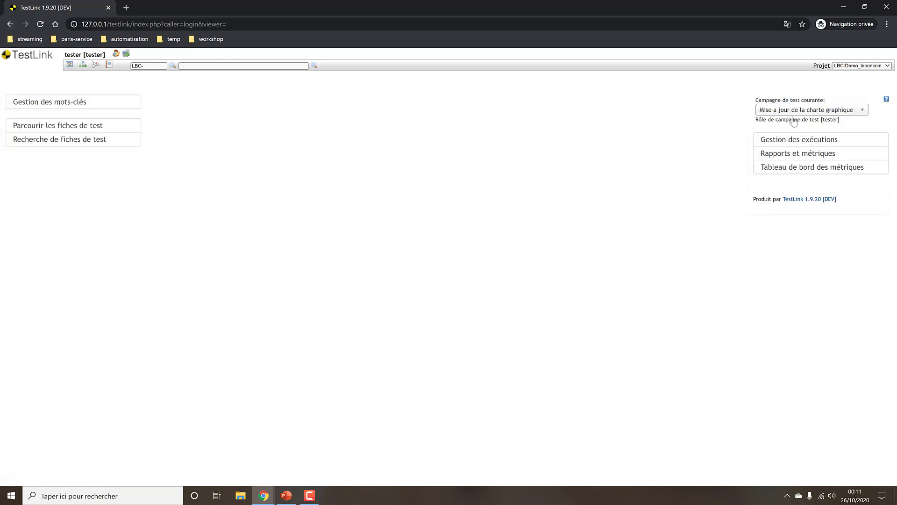
key(alt+Tab)
click(439, 117)
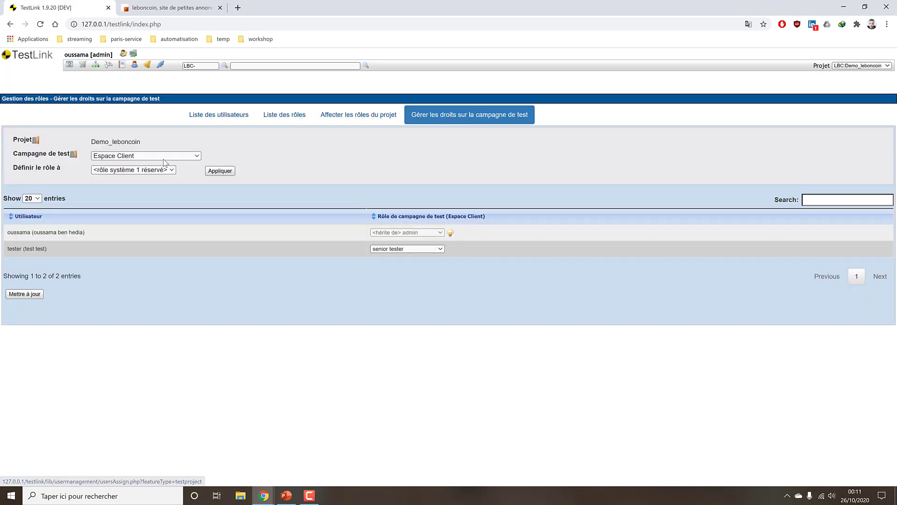
Review the tester's rights on Espace Client and Mise a jour de la charte graphique.
click(165, 157)
click(165, 163)
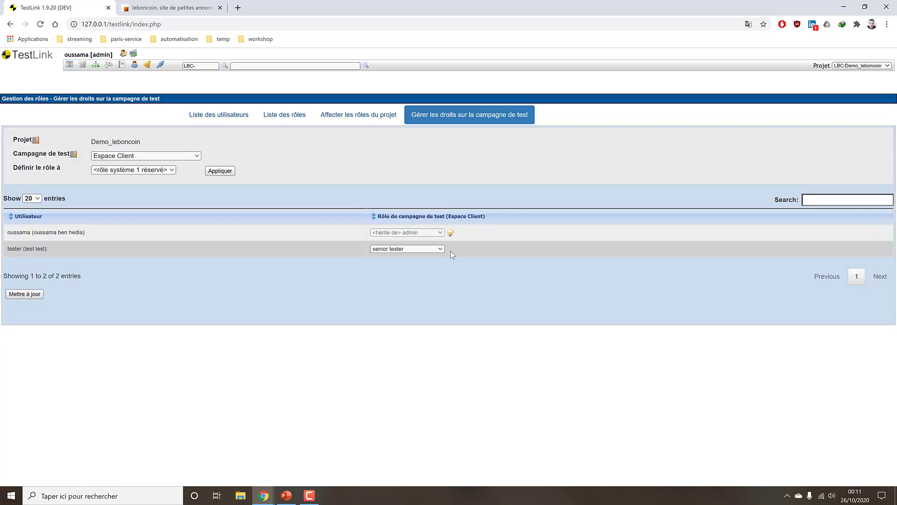
click(431, 249)
click(149, 154)
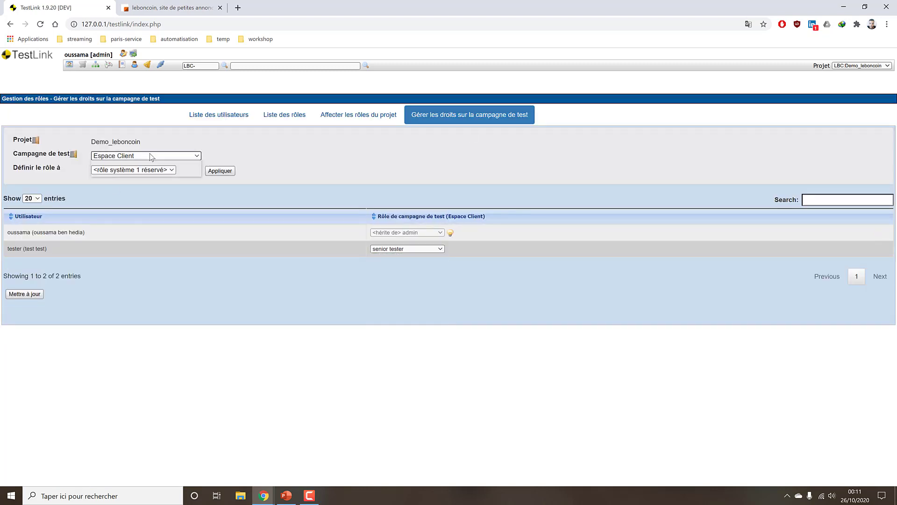
click(149, 154)
click(149, 171)
After checking the tester's campaign list, set tester to leader on Espace Client and save.
key(alt+Tab)
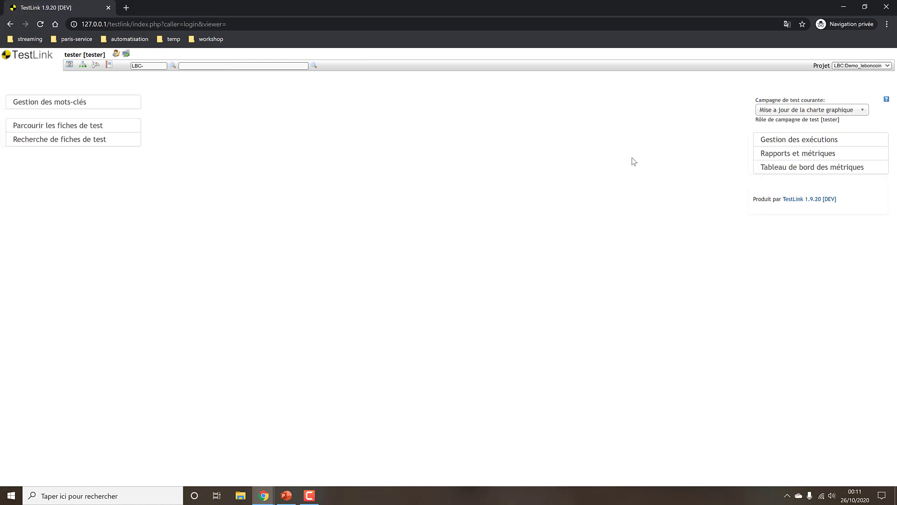
click(851, 111)
key(alt+Tab)
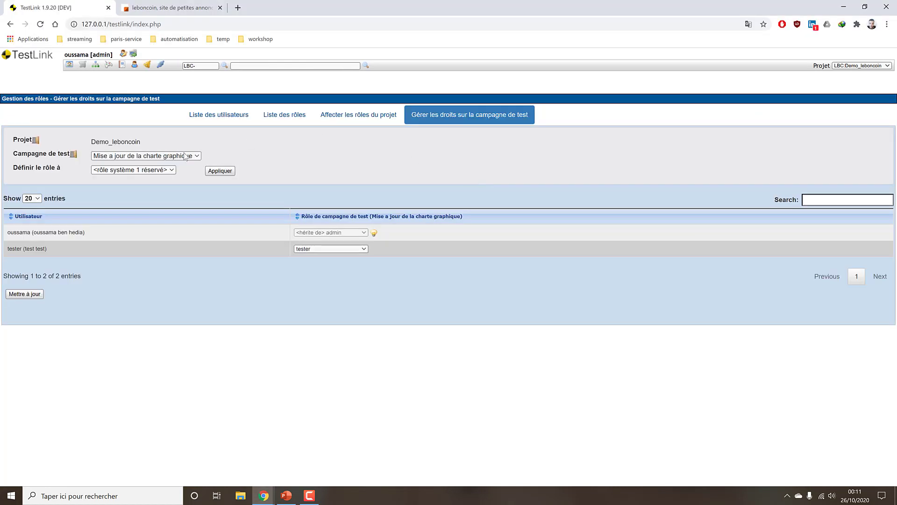
click(170, 157)
click(169, 163)
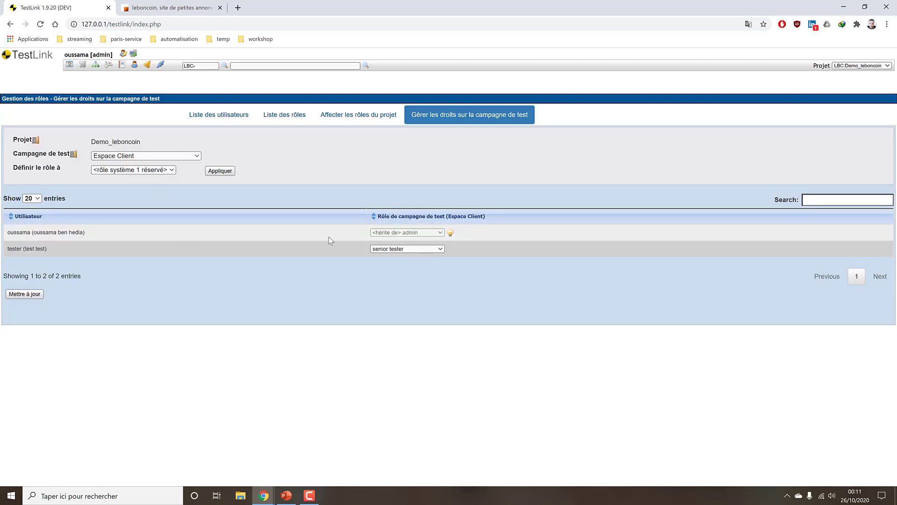
click(441, 247)
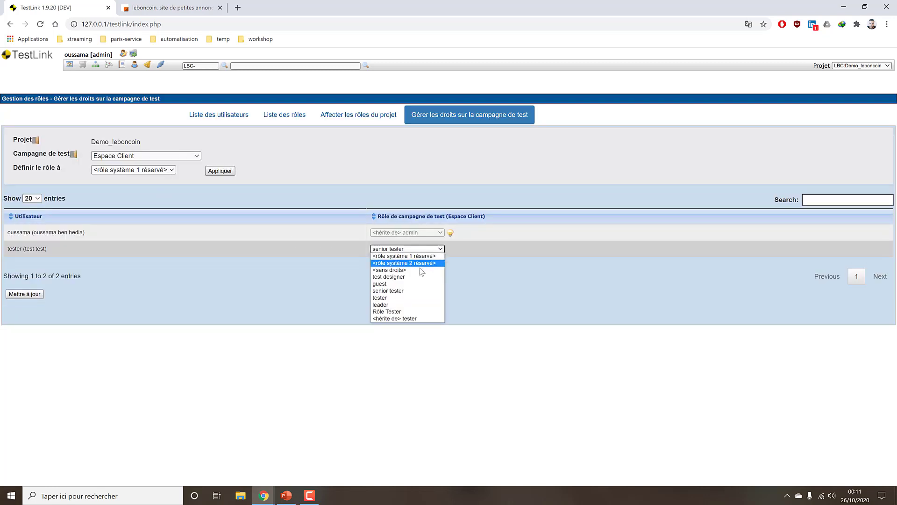
click(401, 306)
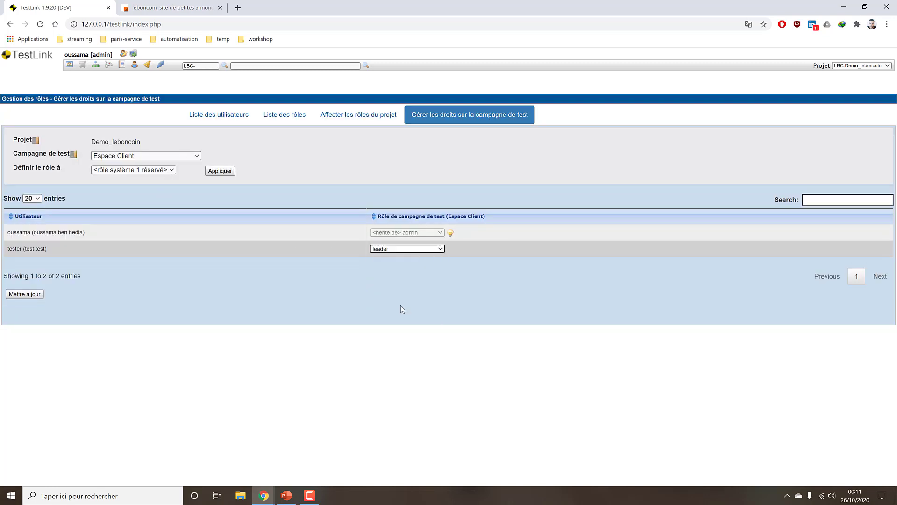
click(33, 298)
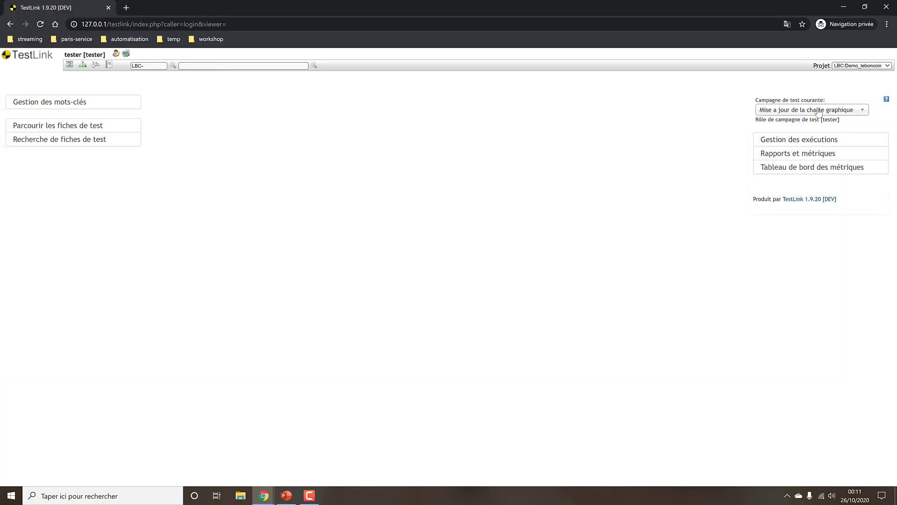
Verify the change by switching test plans between Espace Client and Mise a jour de la charte graphique.
click(818, 111)
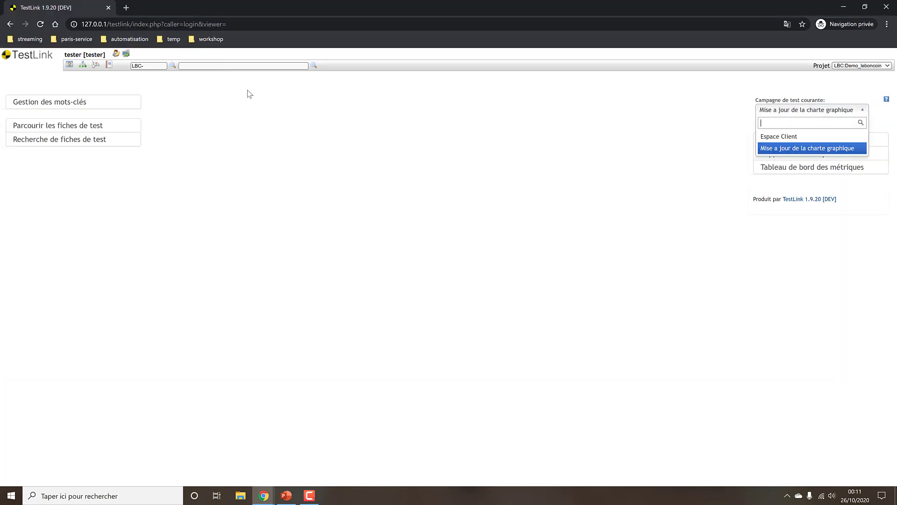
click(785, 136)
click(800, 111)
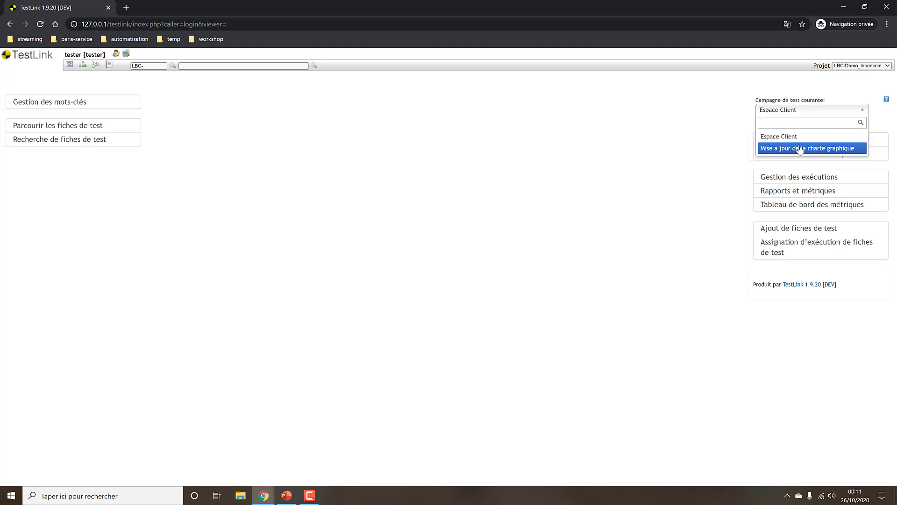
click(800, 148)
click(804, 110)
click(795, 136)
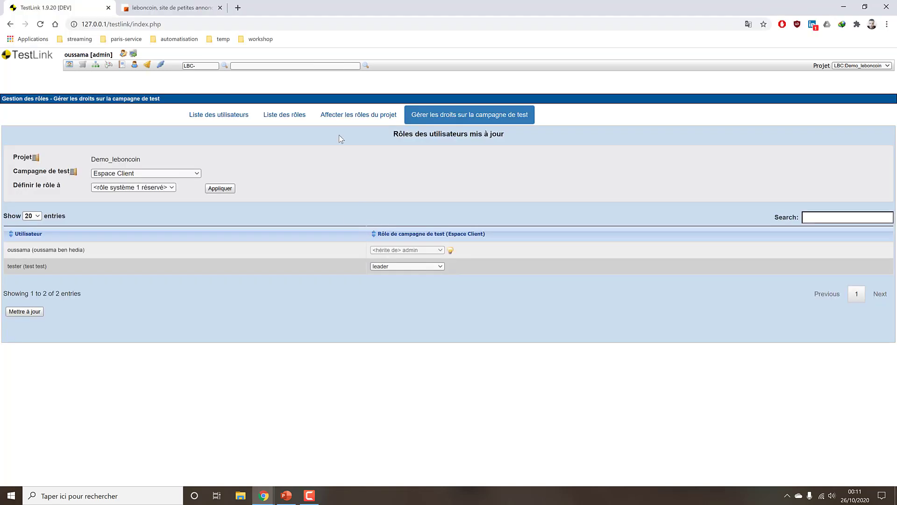
click(299, 121)
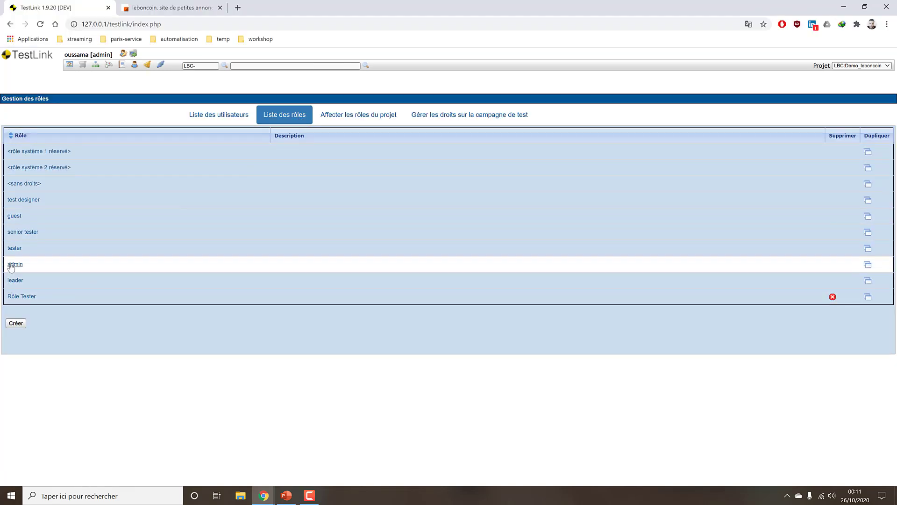
Inspect the rights checkboxes of the leader and test designer roles, returning to the roles list.
click(15, 281)
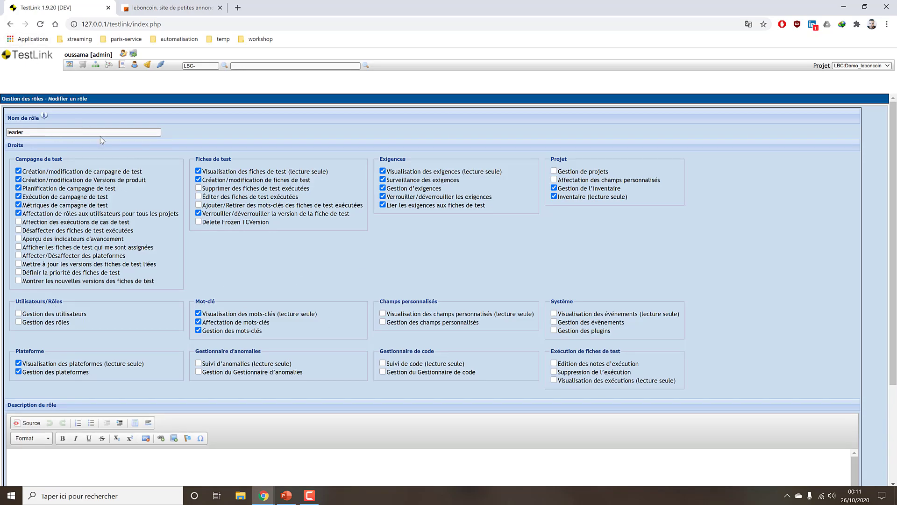
scroll(94, 212, down, 1)
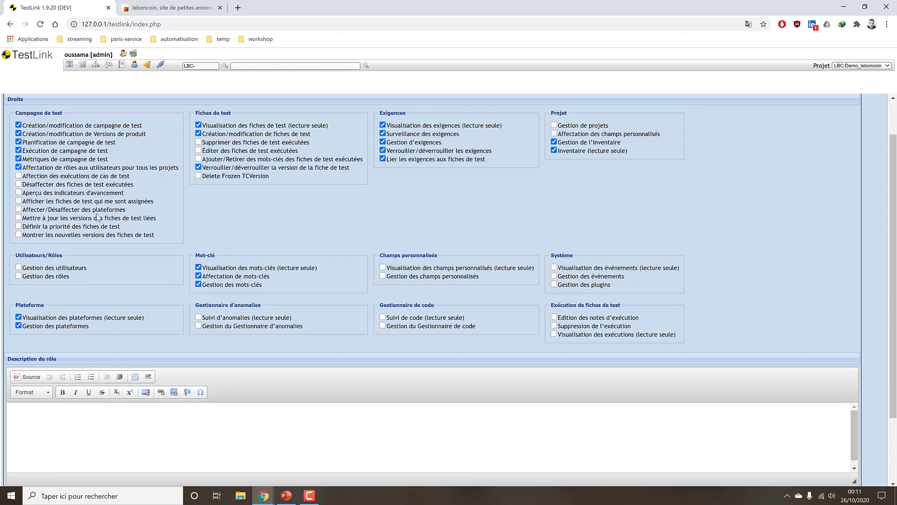
scroll(96, 218, up, 1)
click(14, 25)
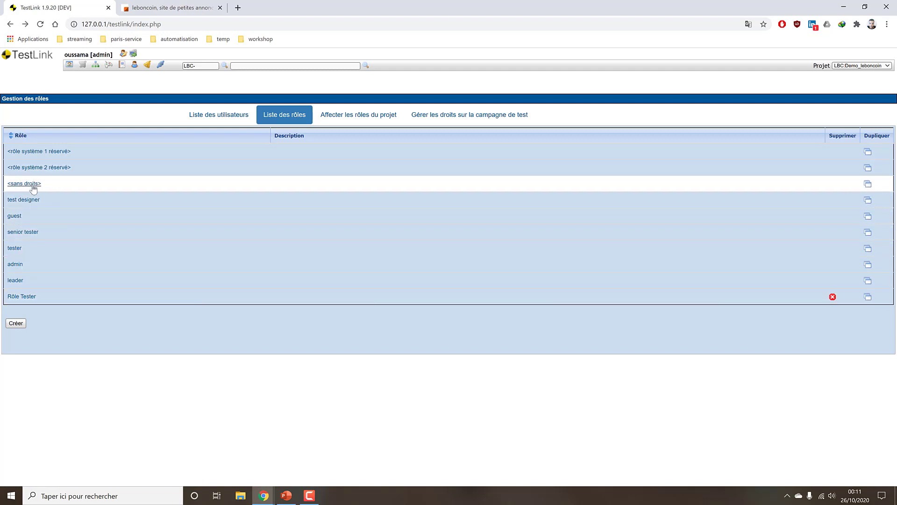
click(25, 202)
scroll(222, 208, down, 3)
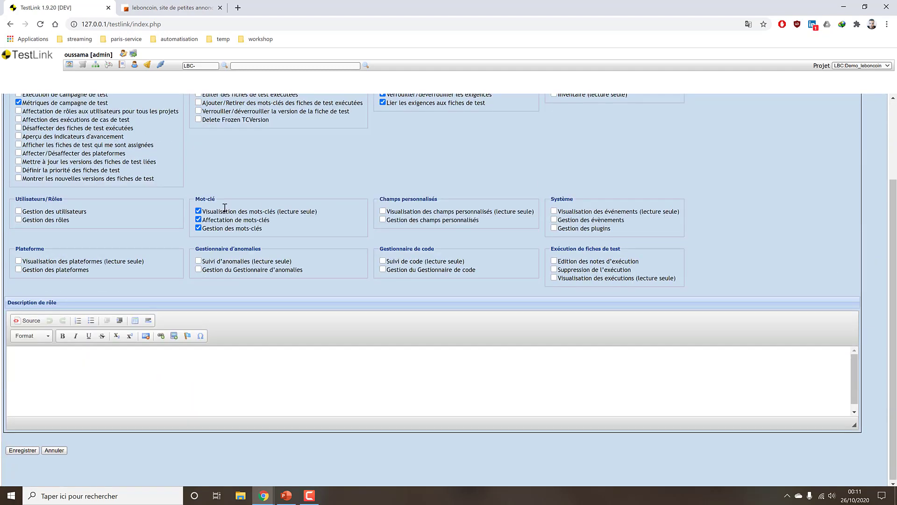
scroll(221, 208, up, 3)
click(10, 27)
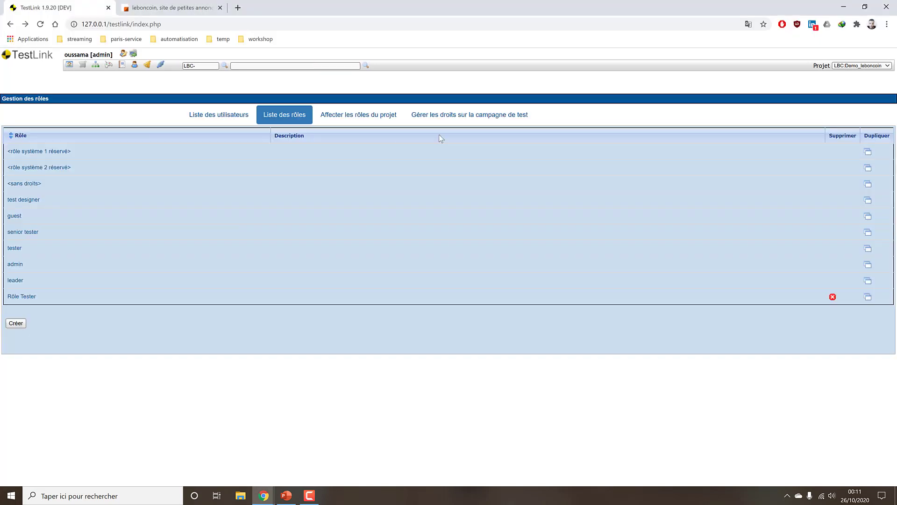
Assign tester the senior tester role on the Demo_leboncoin project and save.
click(353, 116)
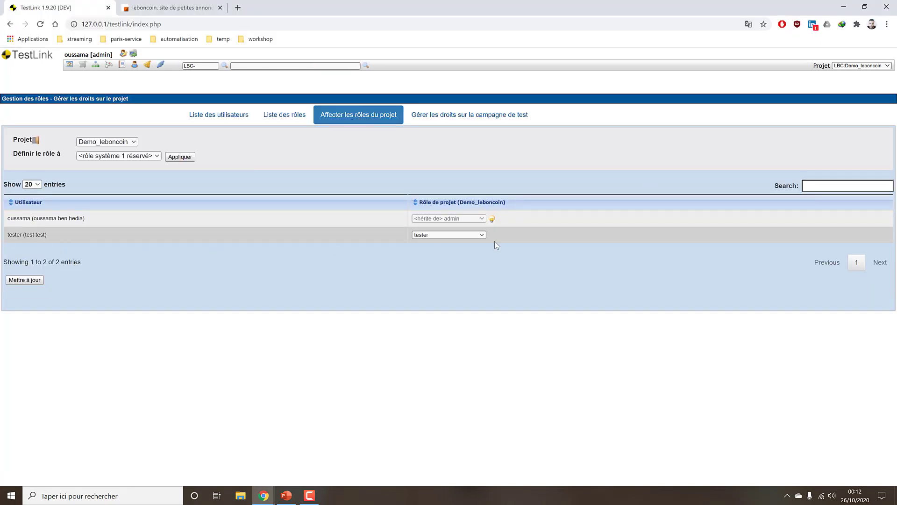
click(457, 235)
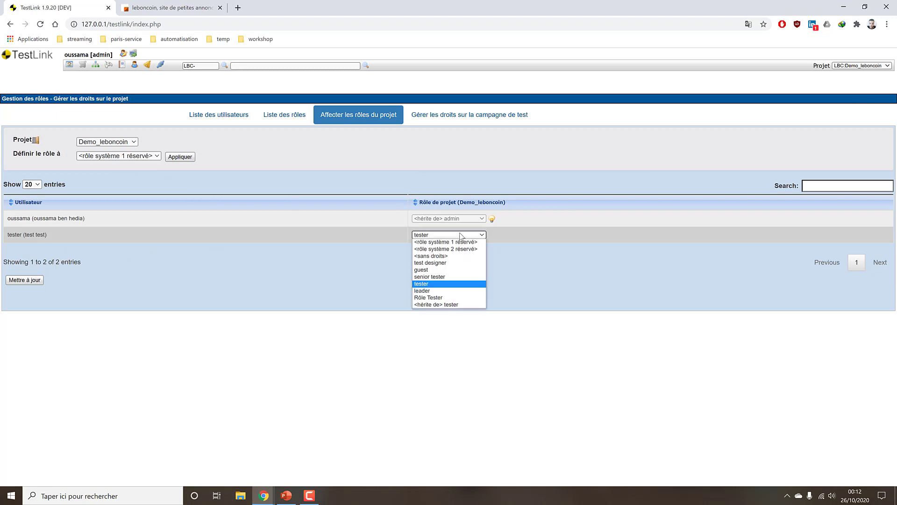
click(430, 276)
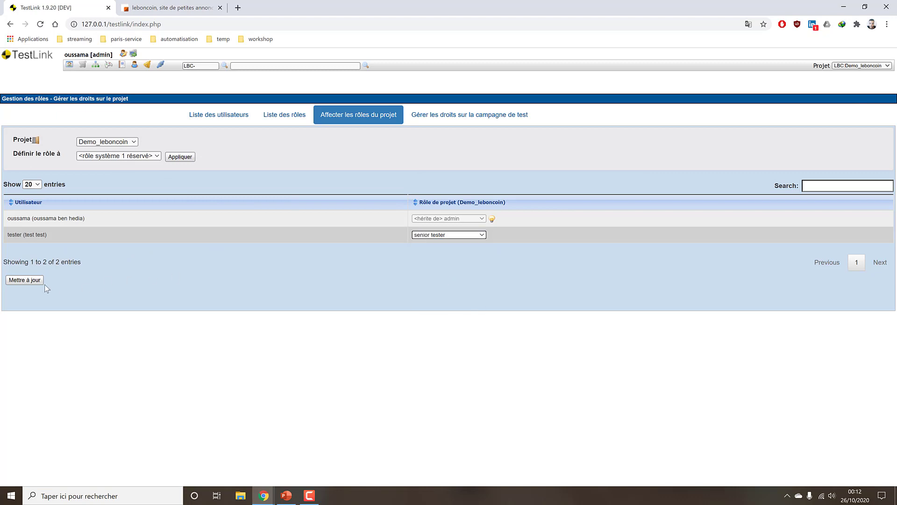
click(32, 280)
Reload the tester's session and check the test case management area under the new role.
key(alt+Tab)
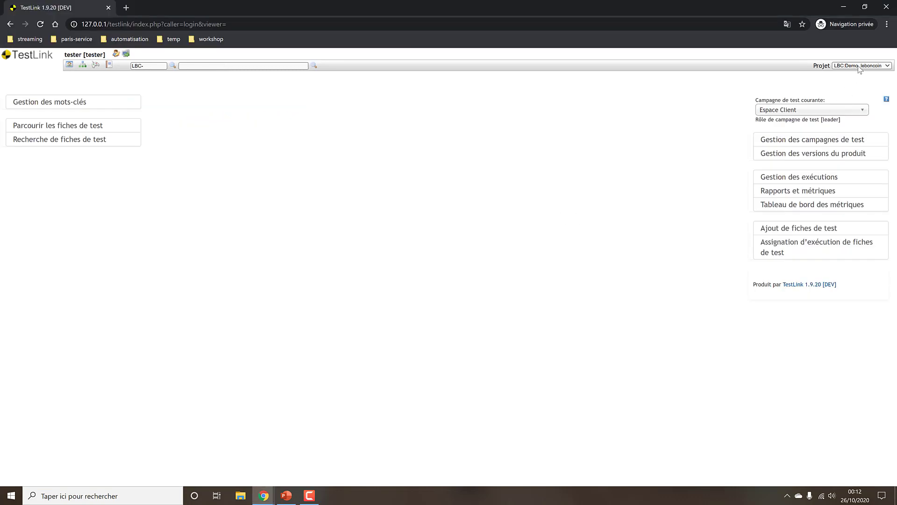
click(40, 24)
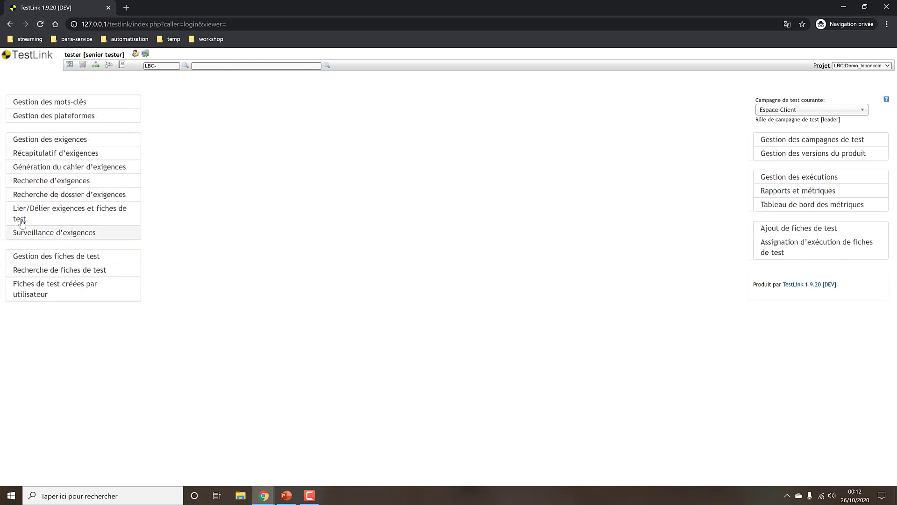
click(58, 256)
click(9, 24)
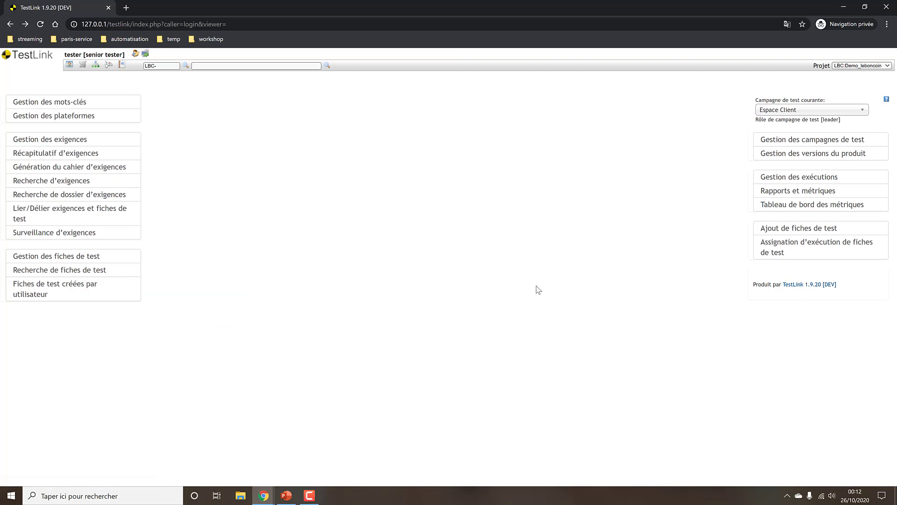
key(alt+Tab)
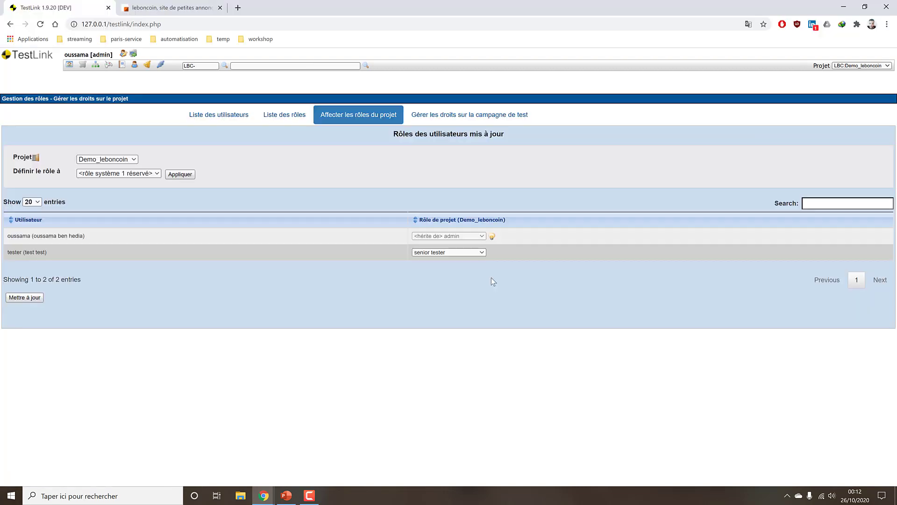
Look through the test plan rights, project role assignments and roles list pages.
click(456, 117)
click(322, 115)
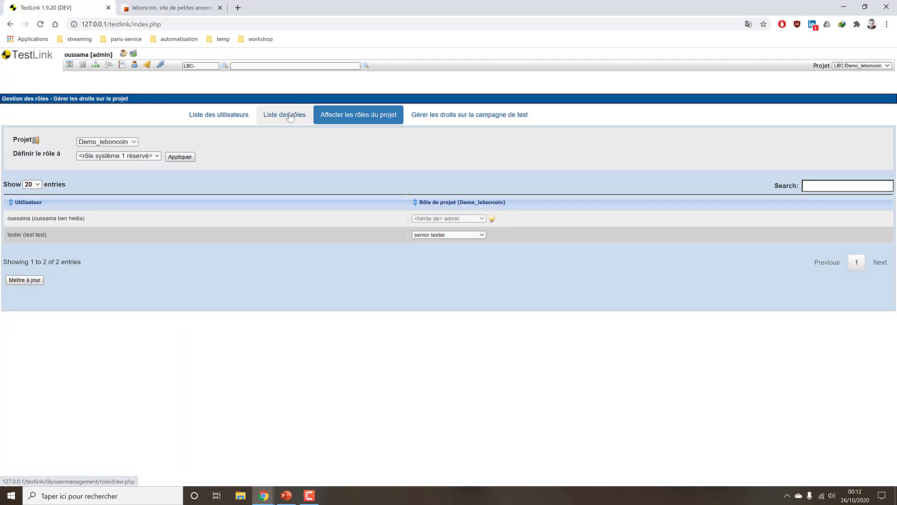
click(290, 117)
click(355, 116)
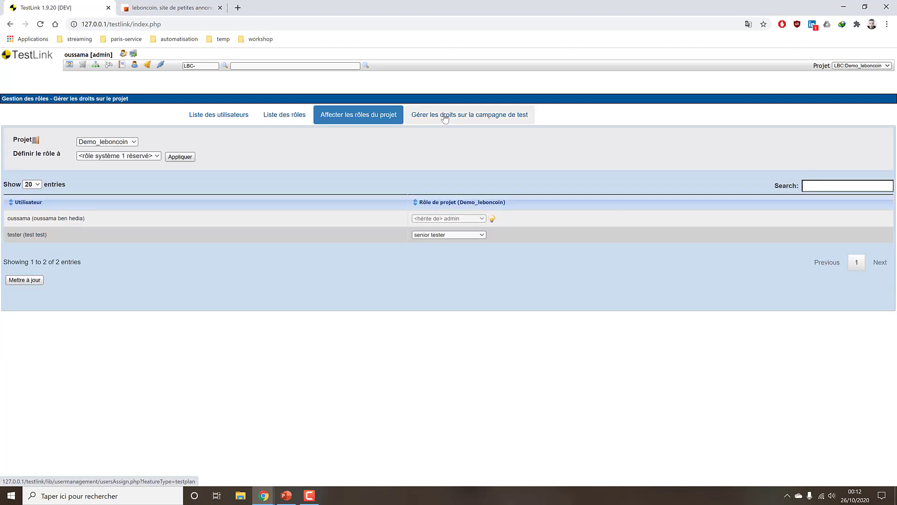
click(444, 117)
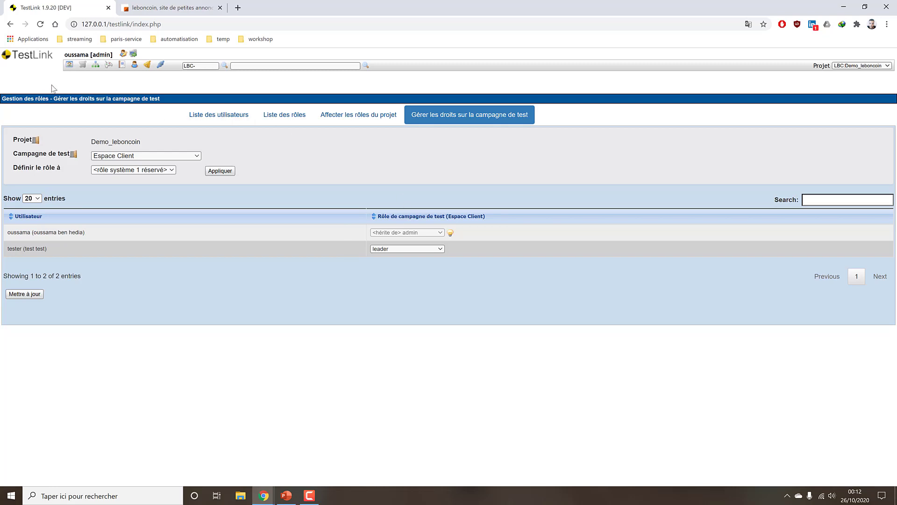
Return to the TestLink home page and show the user management list.
click(69, 65)
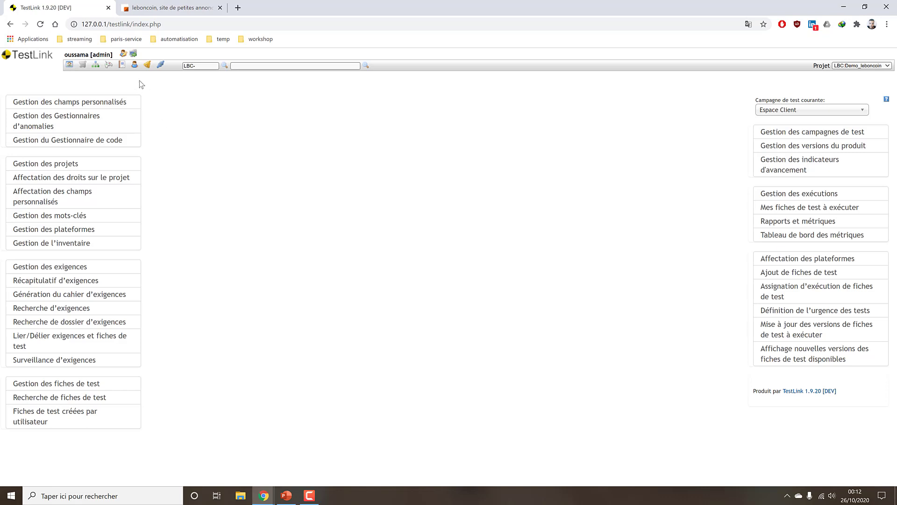
click(134, 64)
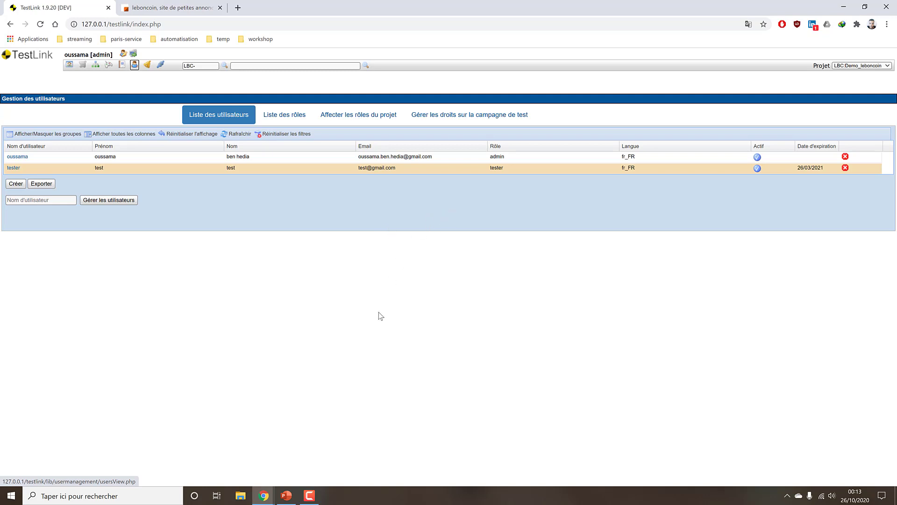
click(309, 495)
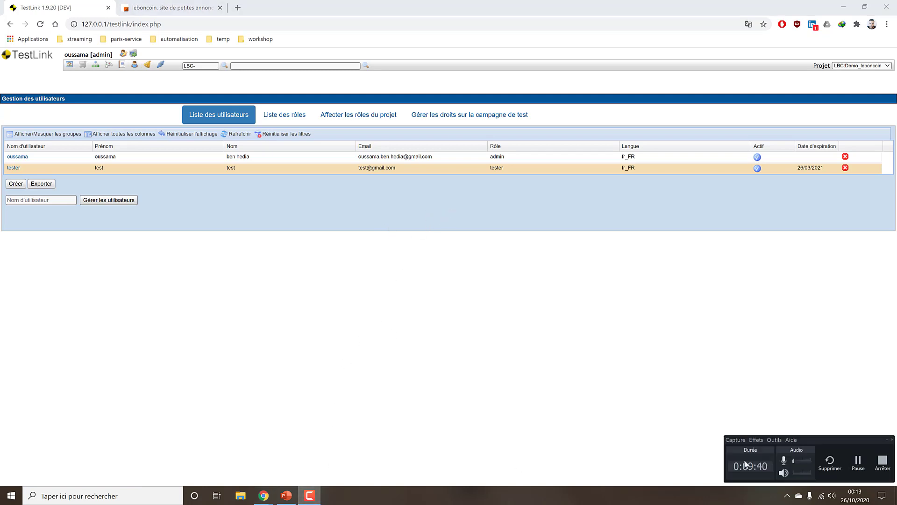